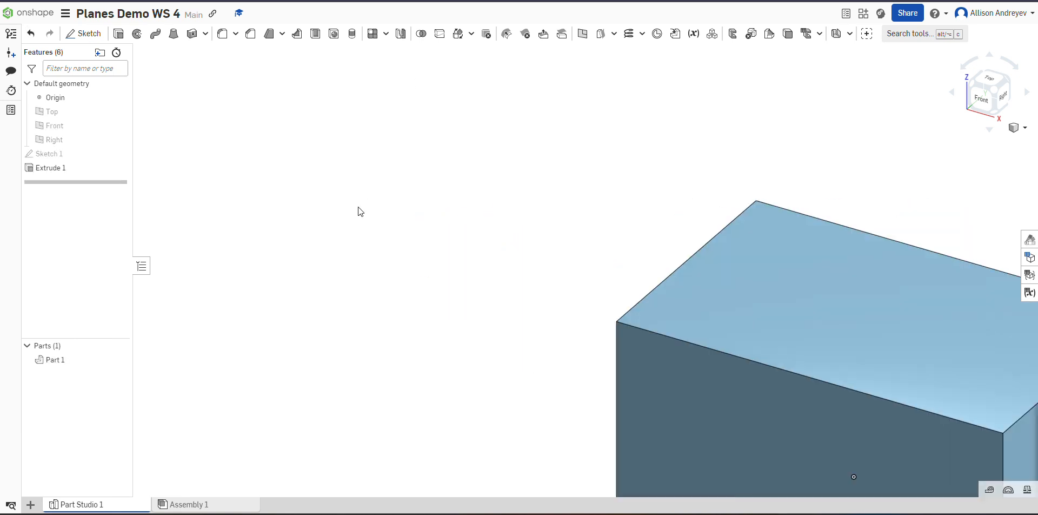
Sketch a circle on the block's top face, centered near its back-left corner.
key("f")
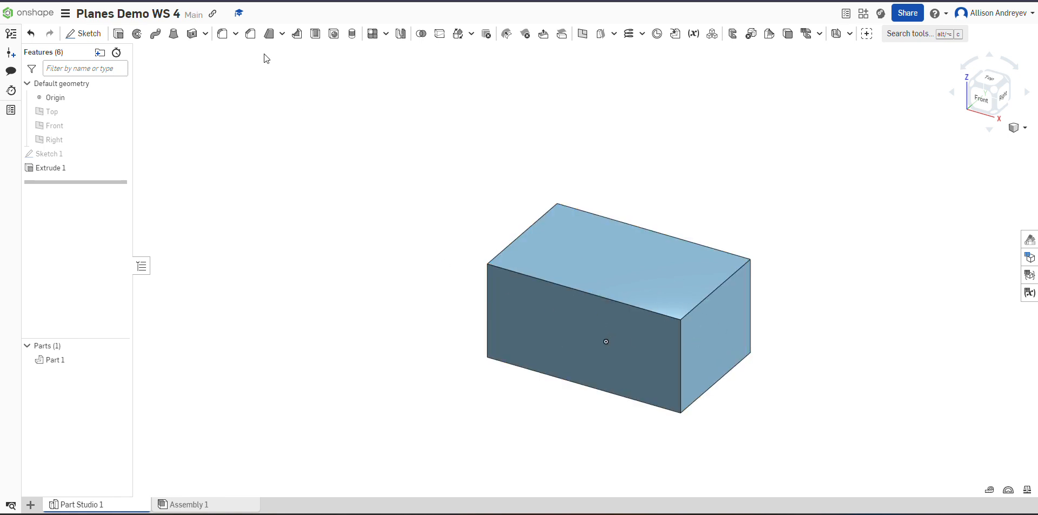
left_click(76, 36)
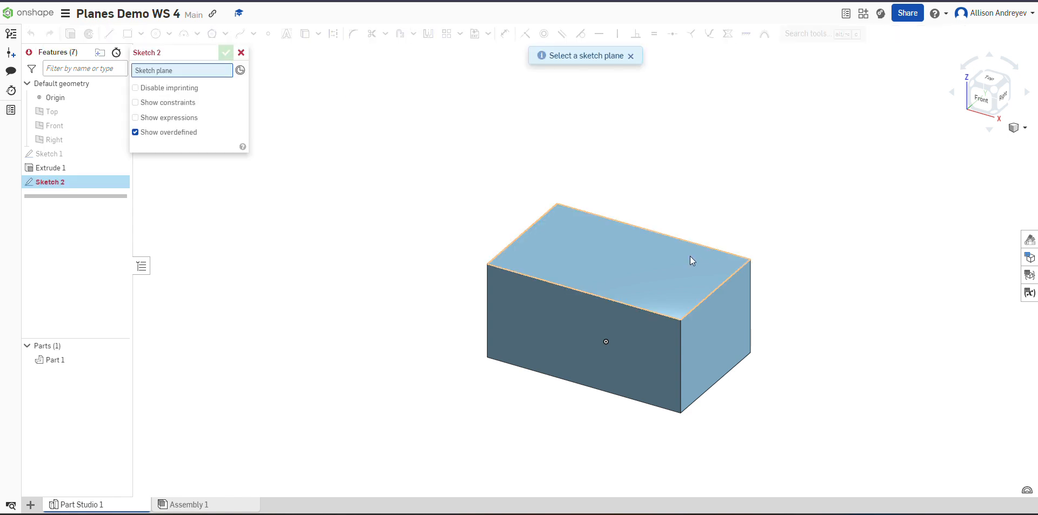
left_click(631, 268)
scroll(630, 269, "up", 3)
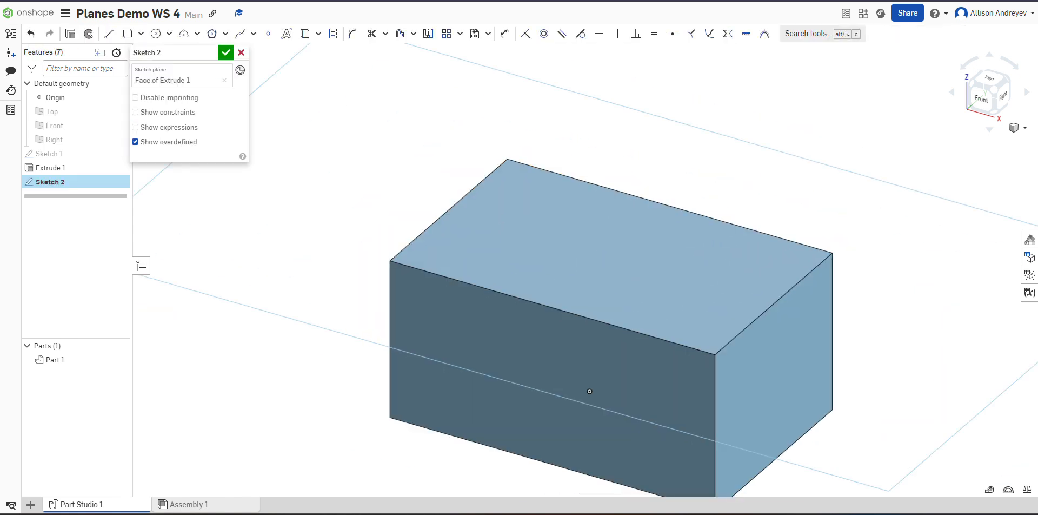
left_click(156, 34)
left_click(513, 186)
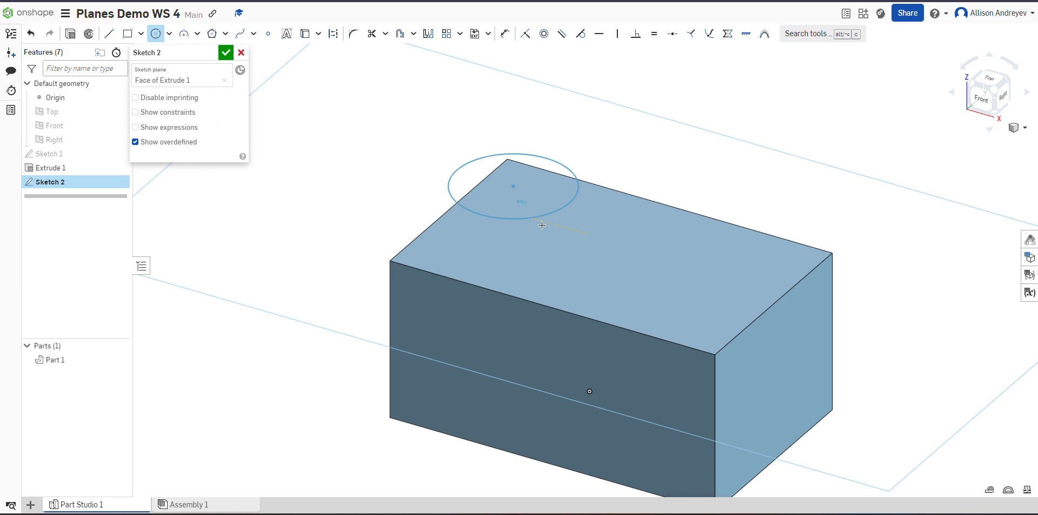
left_click(574, 211)
left_click(225, 52)
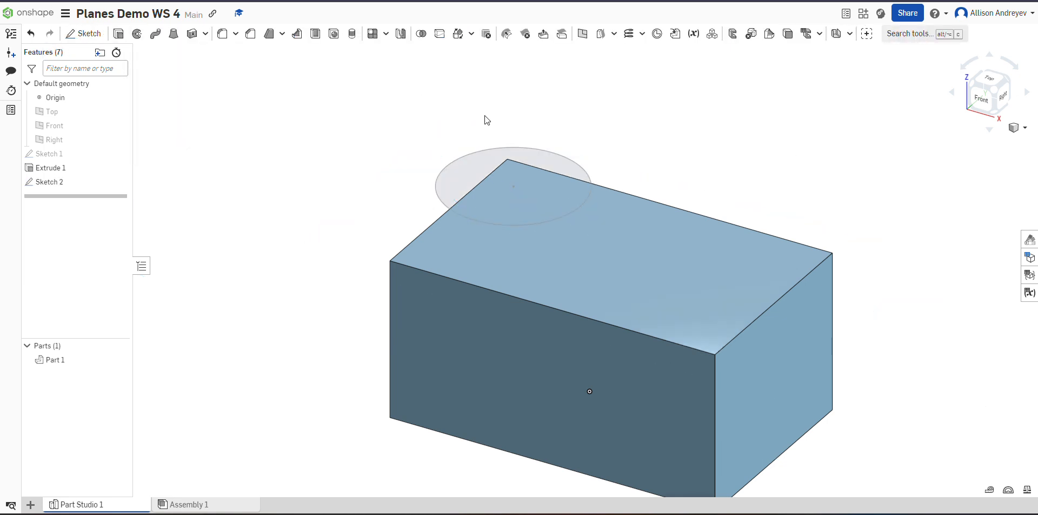
Start an Offset plane using the block's top face as the reference entity.
scroll(560, 128, "down", 5)
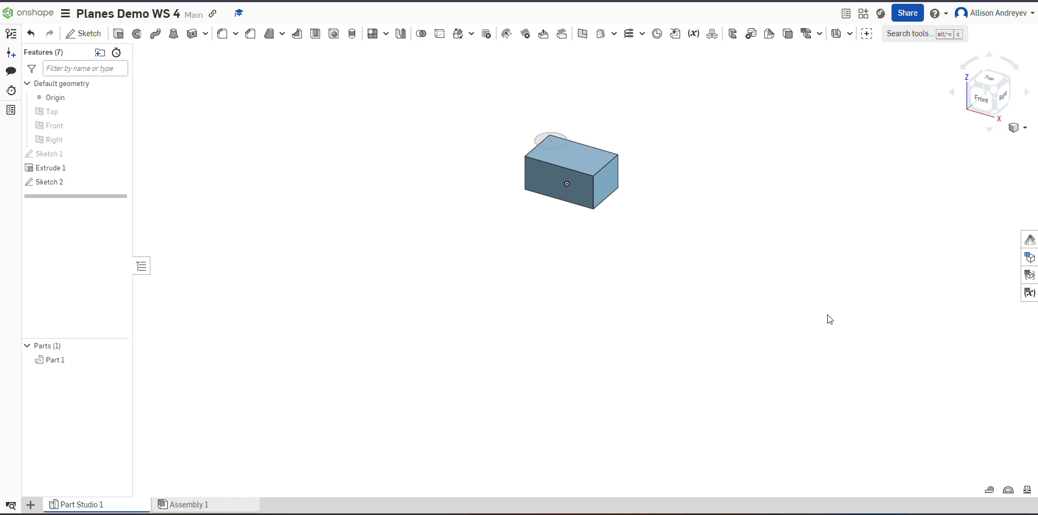
scroll(643, 207, "up", 8)
scroll(643, 207, "down", 6)
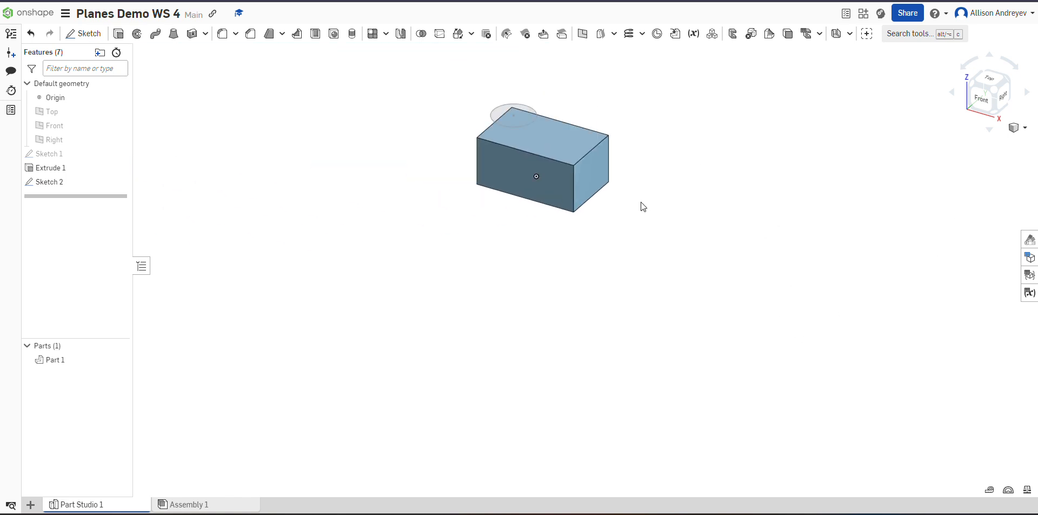
scroll(529, 69, "up", 3)
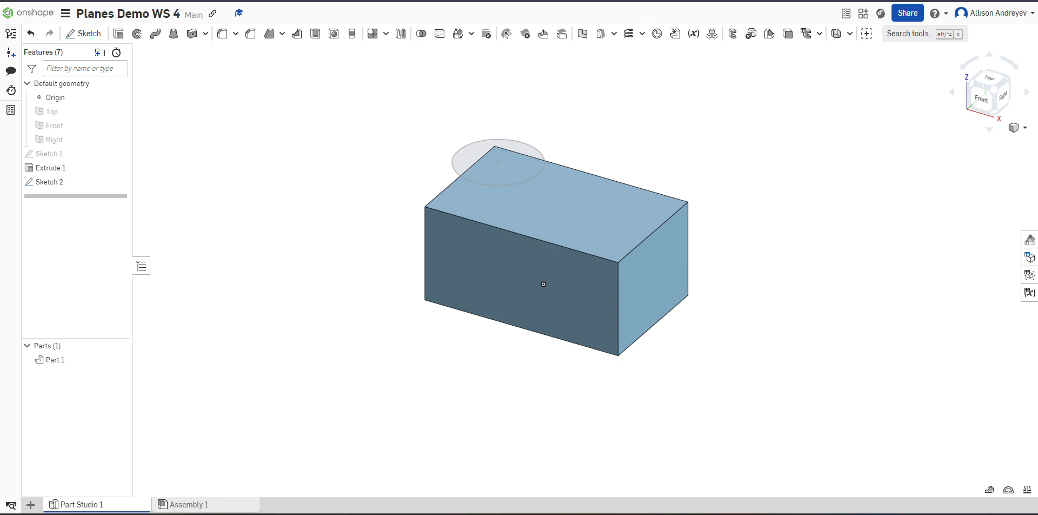
key("p")
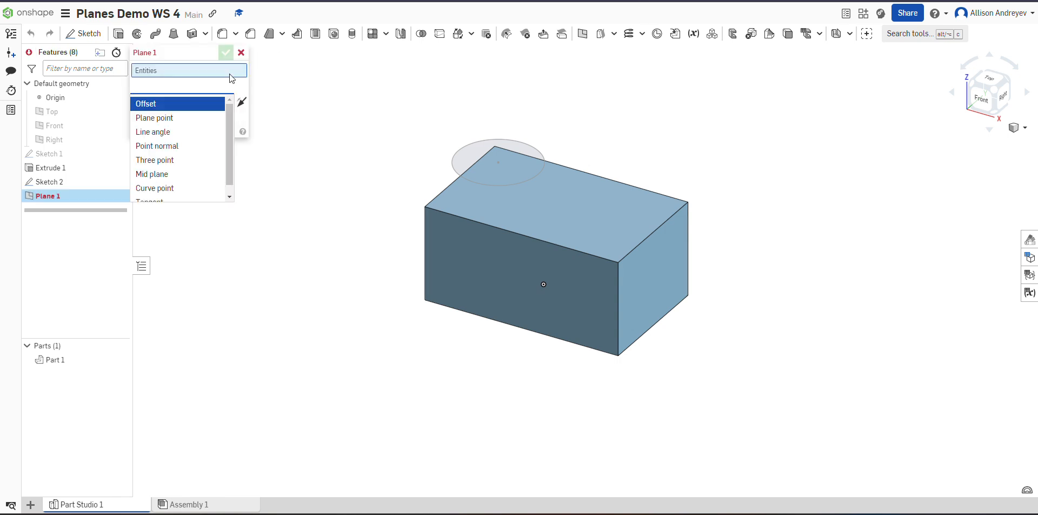
left_click(202, 89)
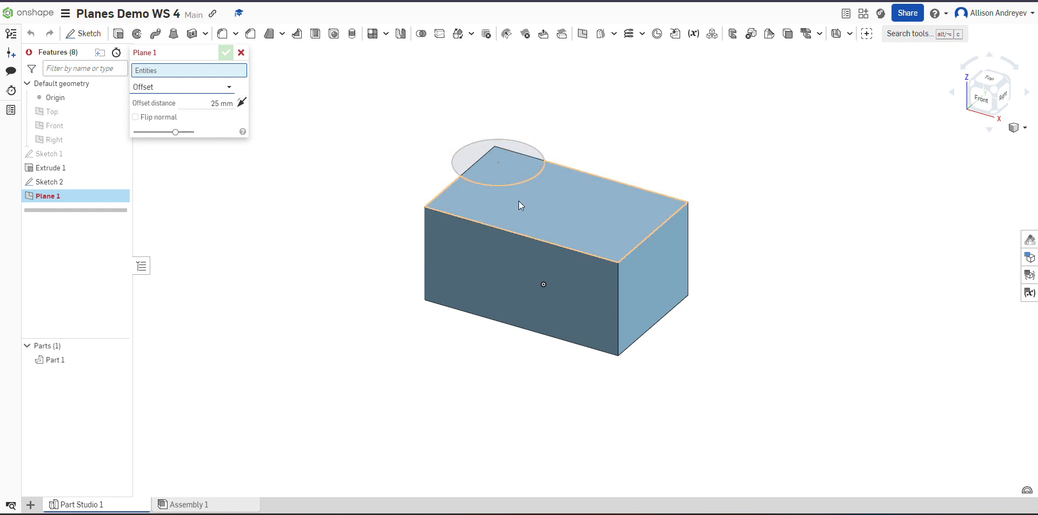
left_click(523, 145)
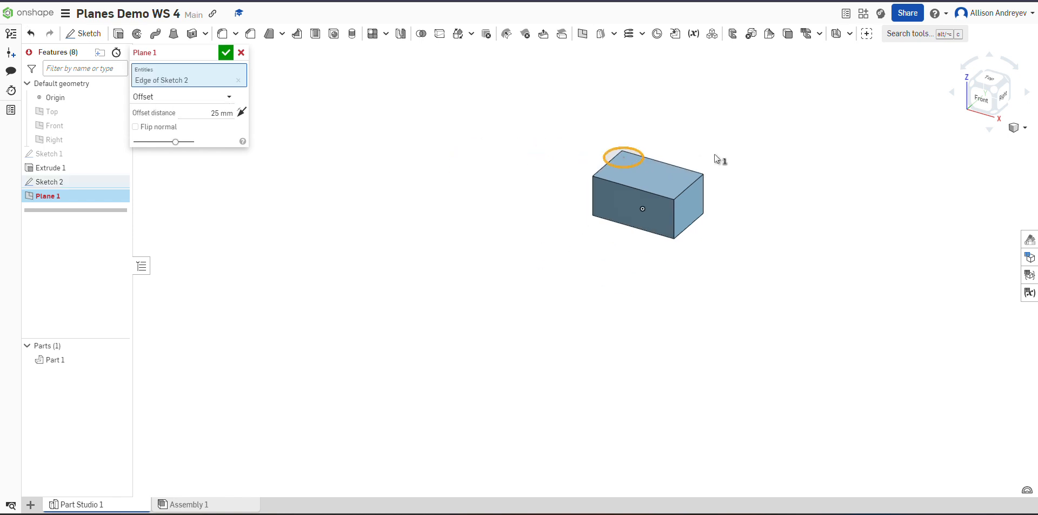
scroll(715, 154, "down", 5)
scroll(715, 154, "up", 5)
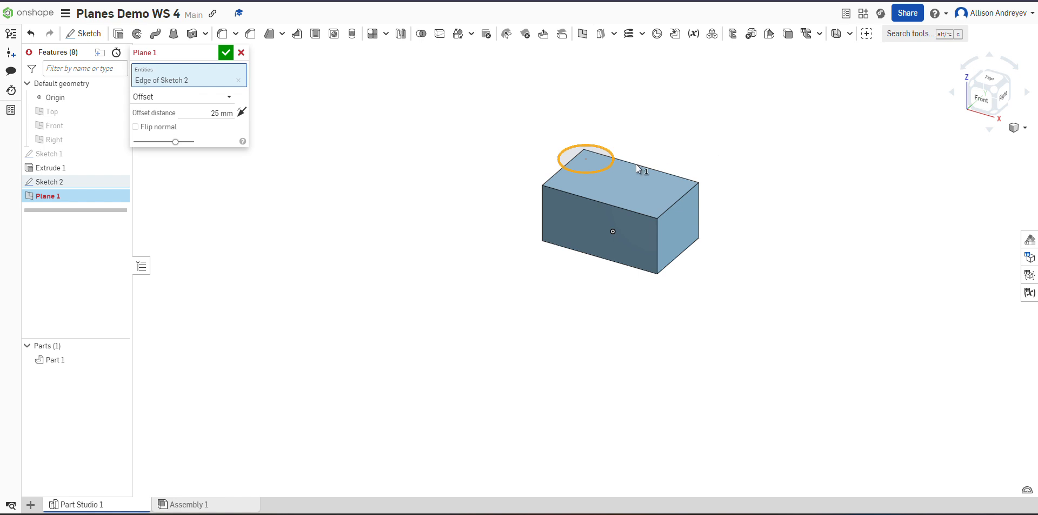
left_click(607, 153)
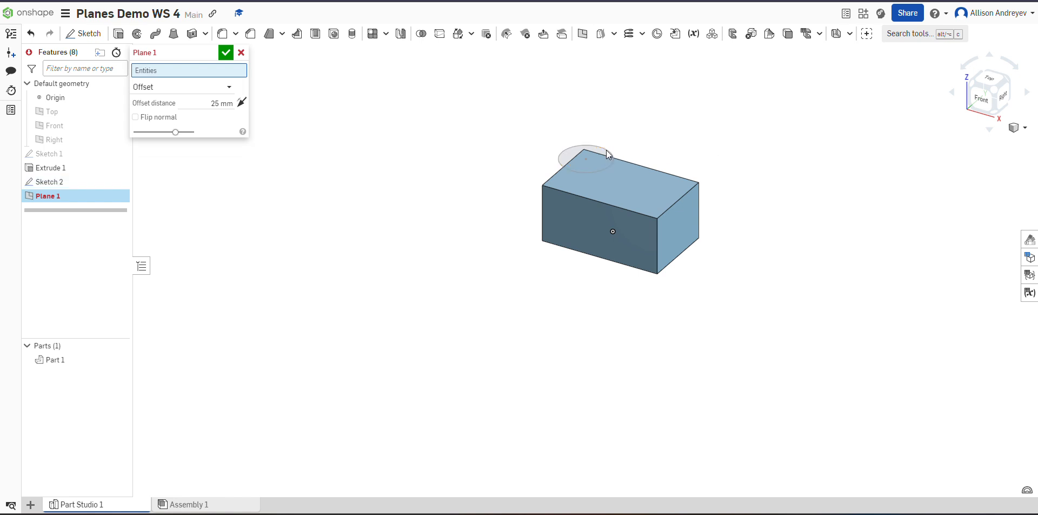
left_click(640, 198)
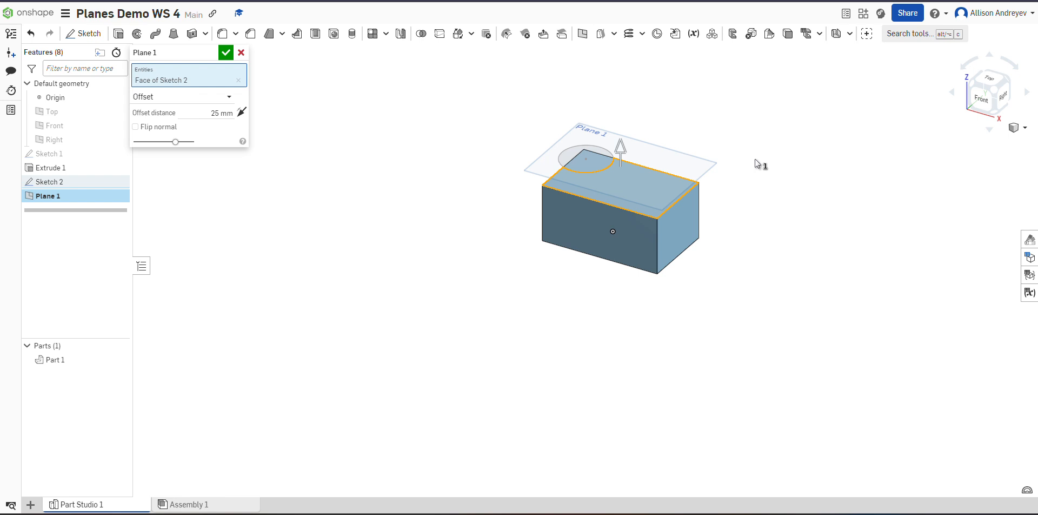
scroll(756, 163, "down", 2)
scroll(751, 153, "down", 1)
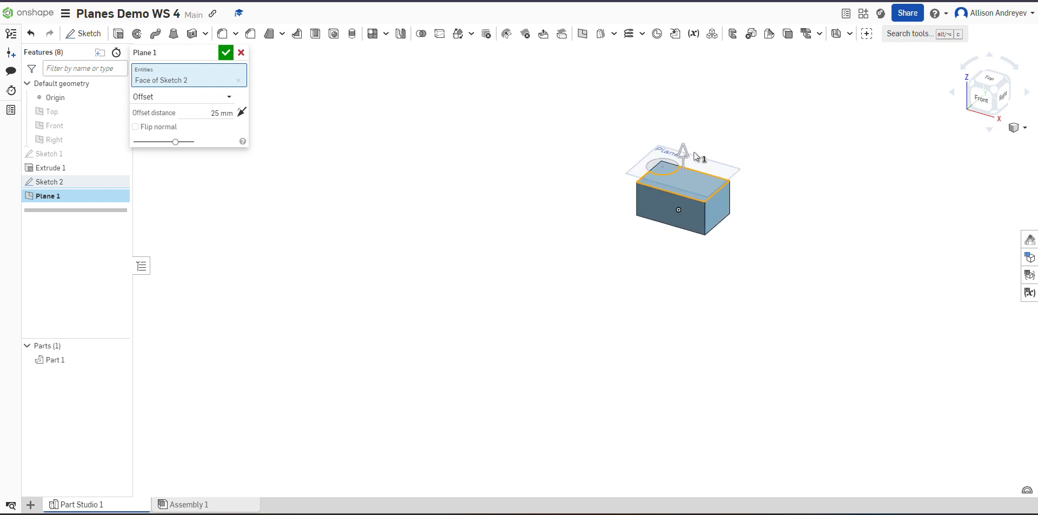
scroll(696, 157, "up", 5)
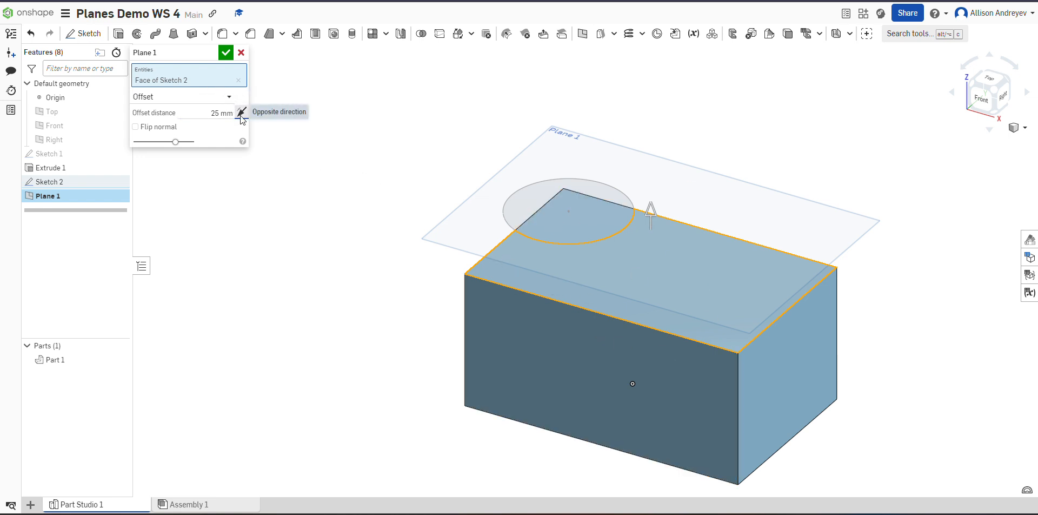
Flip the offset plane to the opposite direction and back again.
left_click(241, 115)
left_click(241, 115)
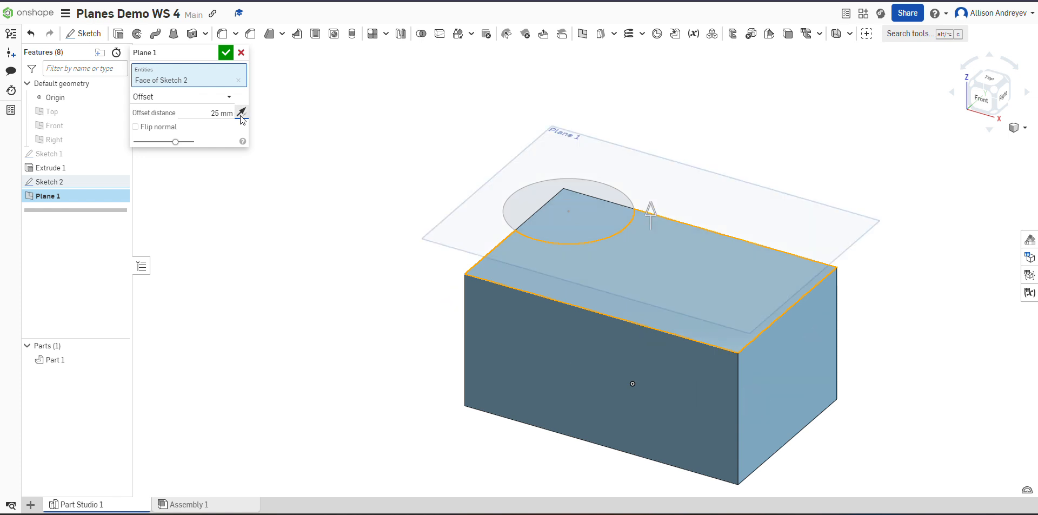
left_click(241, 115)
left_click(241, 114)
Set the plane's offset distance from the top face to 3 in and accept the plane.
left_click(218, 115)
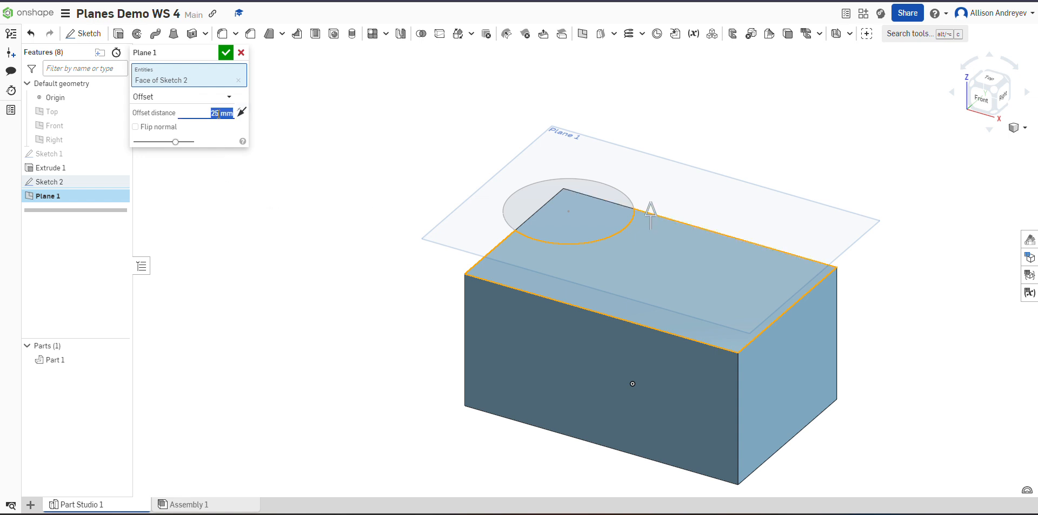
type("3 in")
key("Return")
scroll(572, 168, "down", 5)
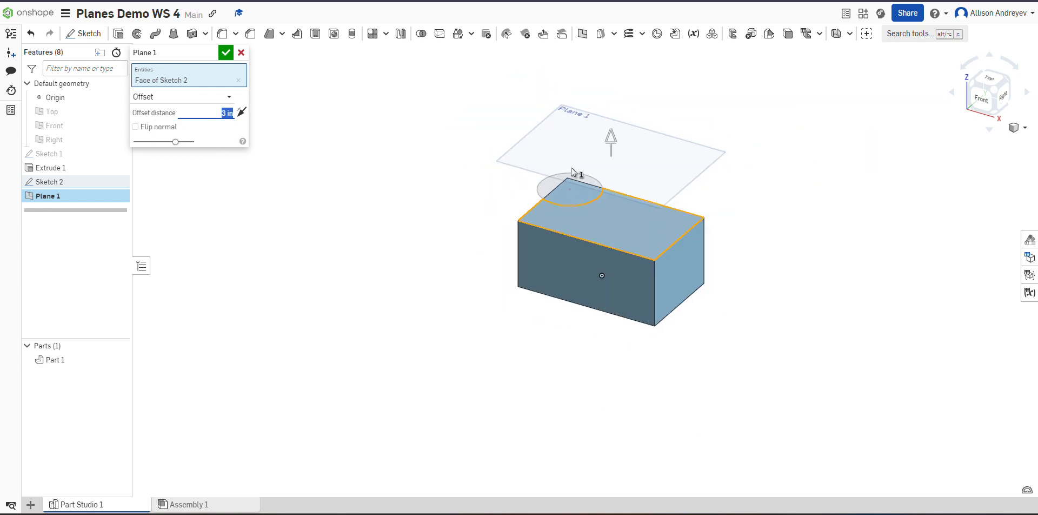
left_click(173, 143)
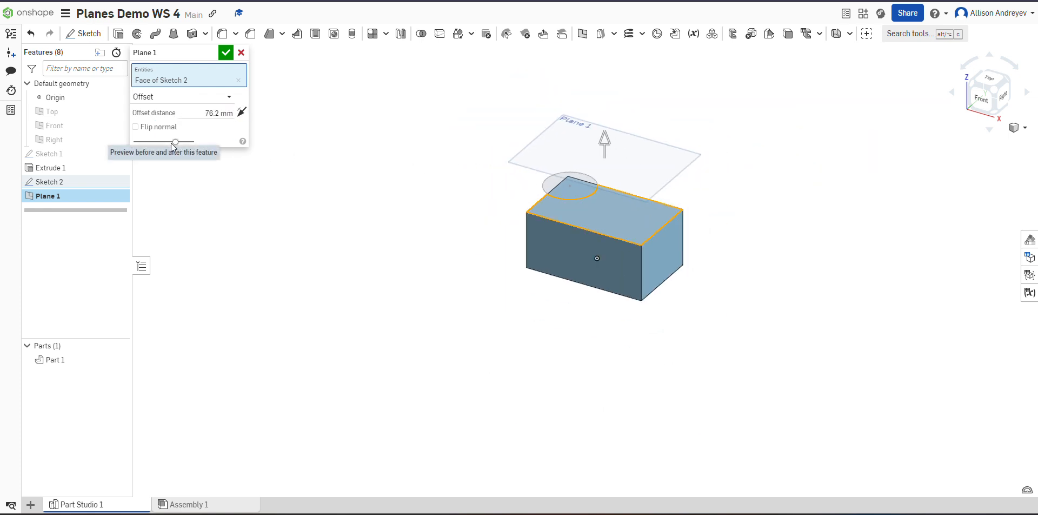
left_click(189, 143)
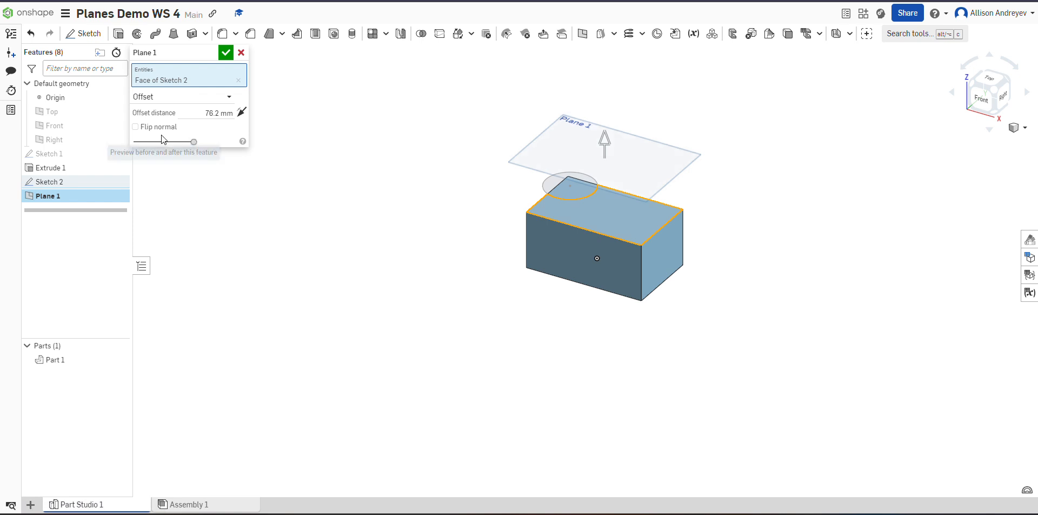
left_click(227, 53)
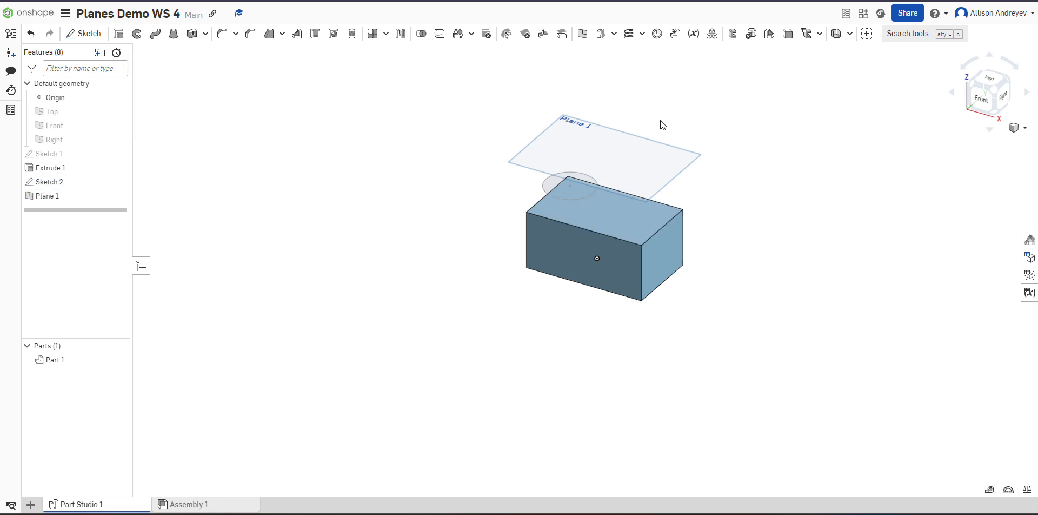
Check the offset plane from the front and back, and show the default Right plane.
scroll(662, 124, "up", 2)
key("shift+1")
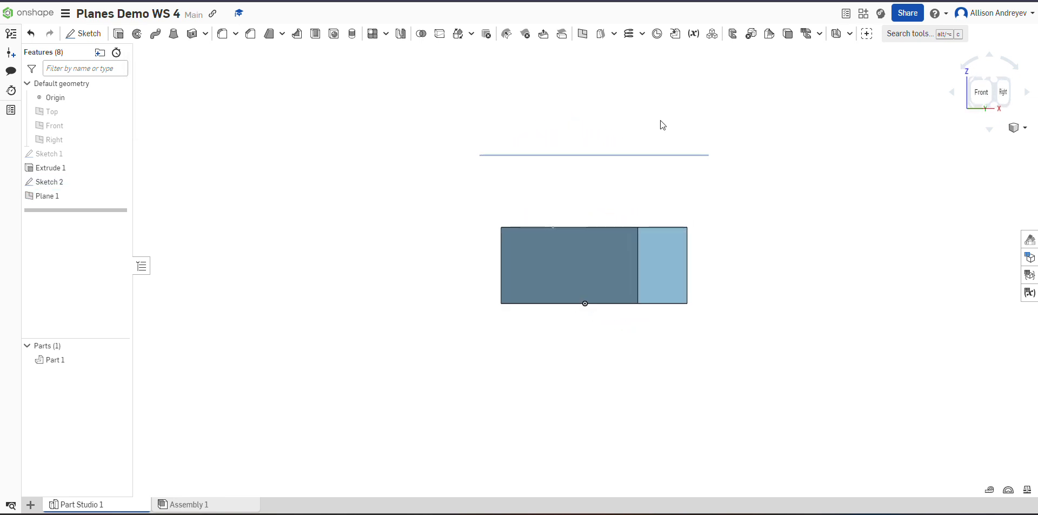
right_click_drag(660, 120, 660, 120)
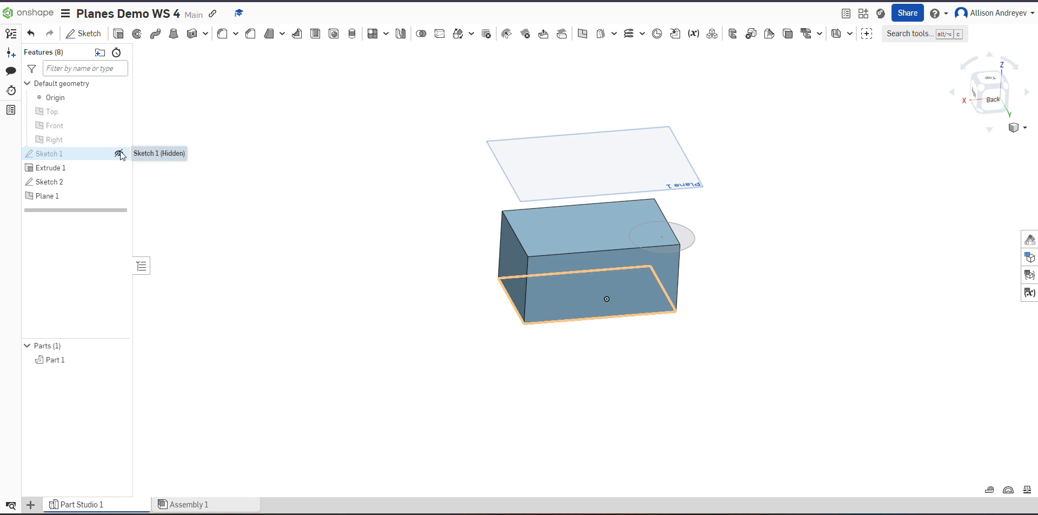
left_click(118, 139)
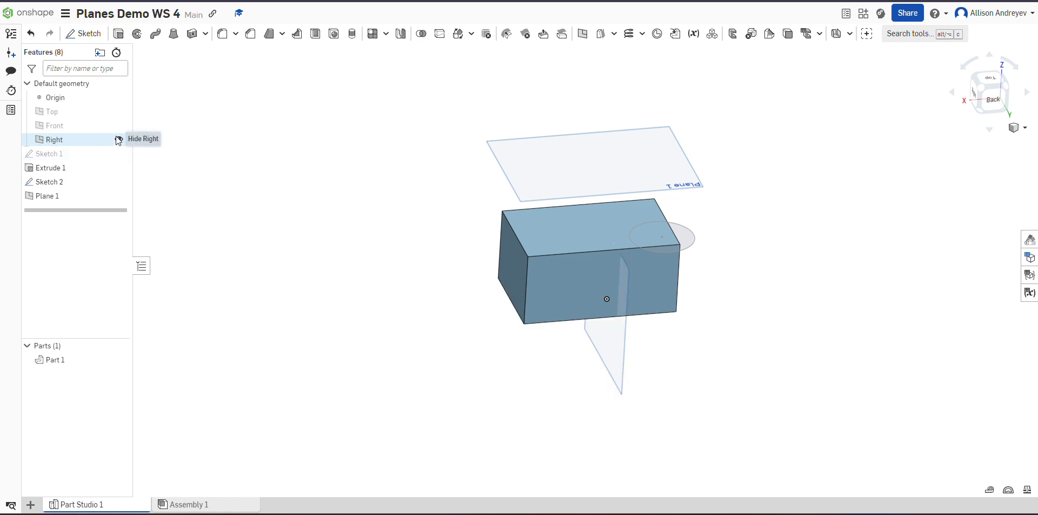
Try an Offset plane 165 mm from the Right plane in the opposite direction, and discard it.
left_click(582, 34)
left_click(612, 339)
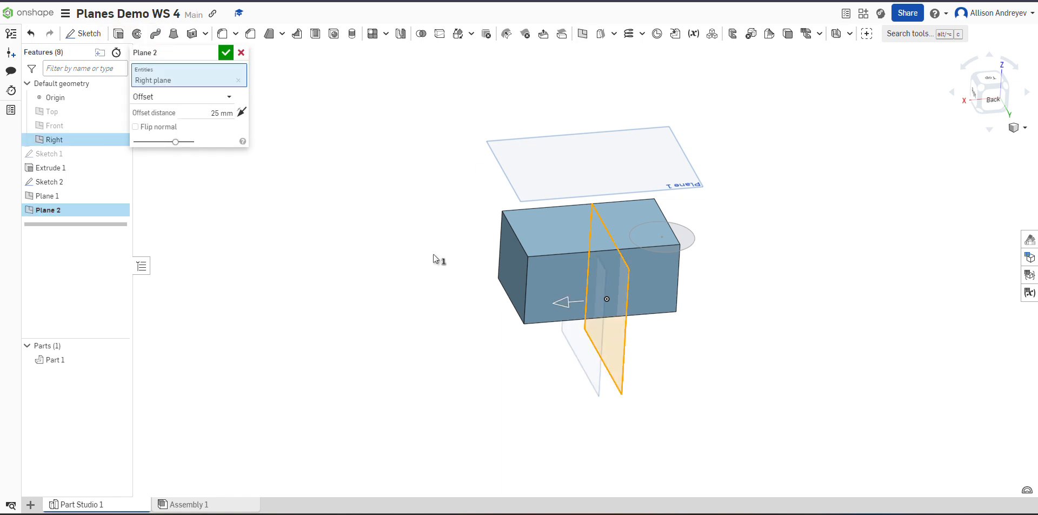
left_click_drag(584, 302, 765, 347)
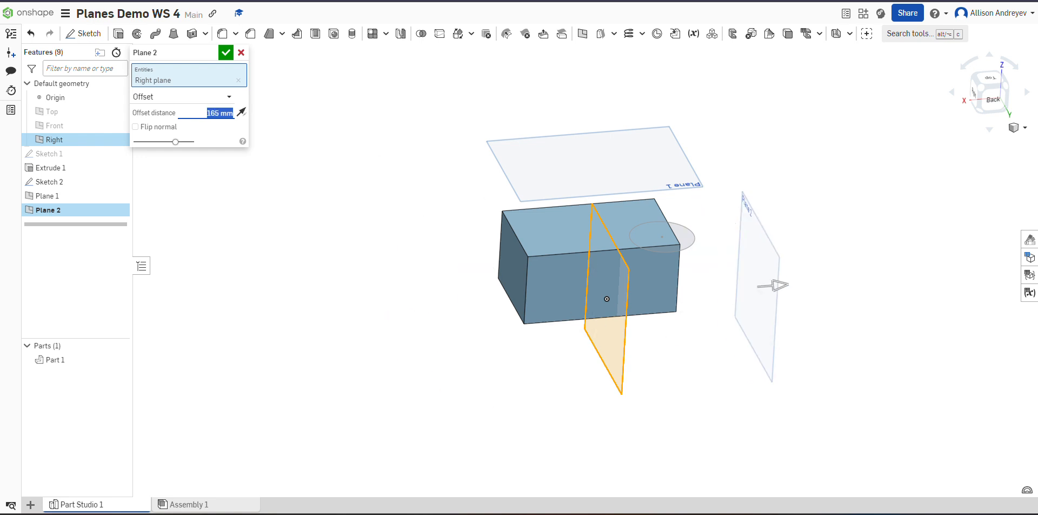
left_click(241, 53)
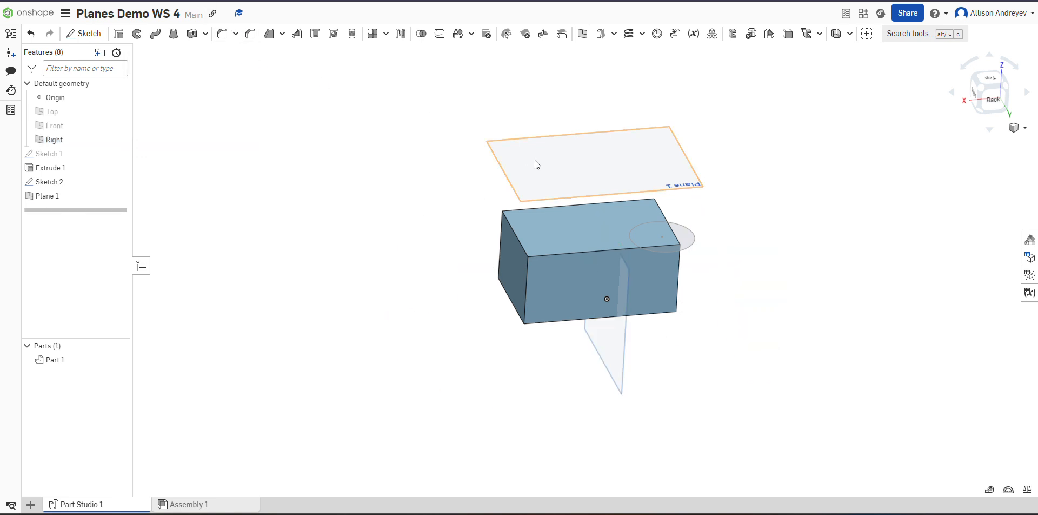
Start a Plane point reference plane through the vertex where the block's top, back and side faces meet.
left_click(587, 42)
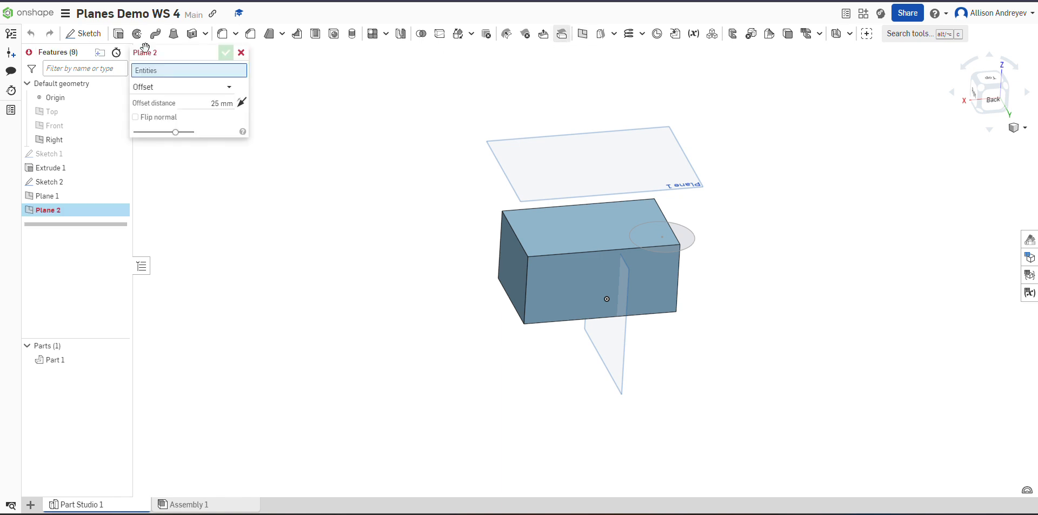
left_click(178, 92)
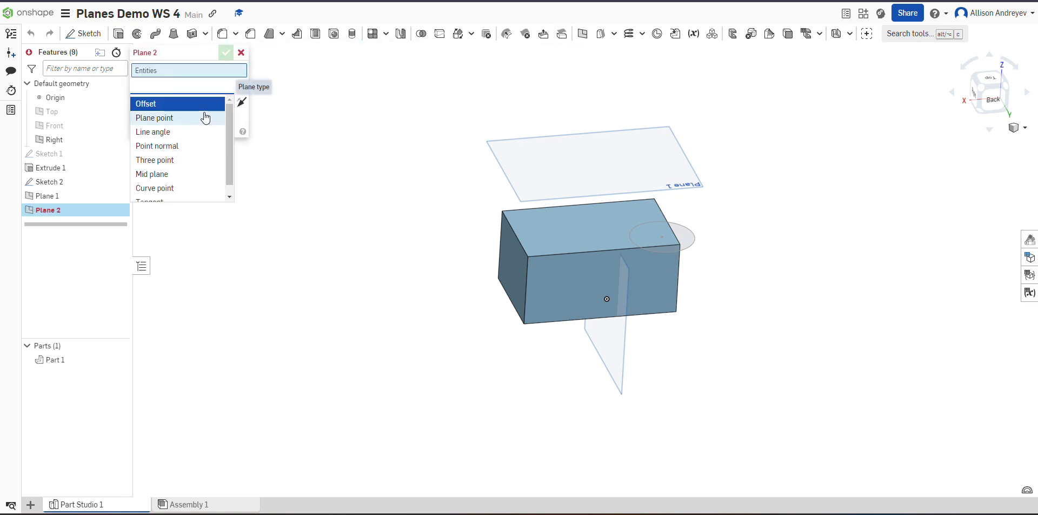
left_click(157, 117)
scroll(628, 198, "up", 3)
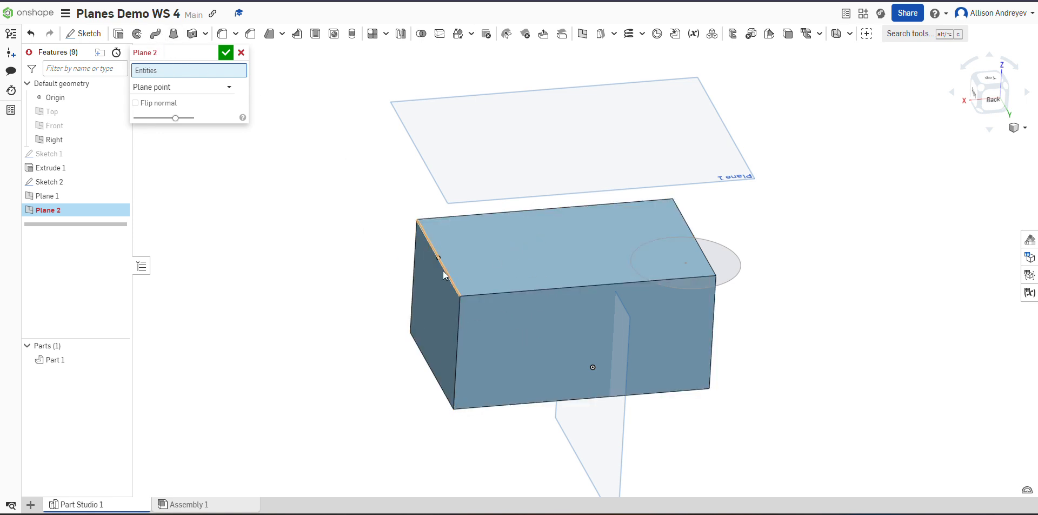
left_click(459, 294)
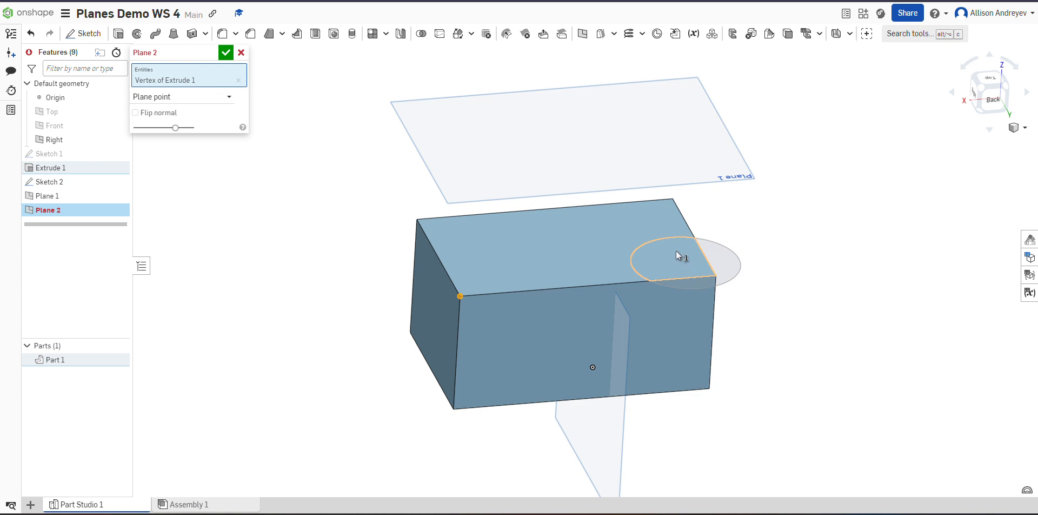
Try the block's top face as the plane's reference, and replace it with the back face.
left_click(499, 274)
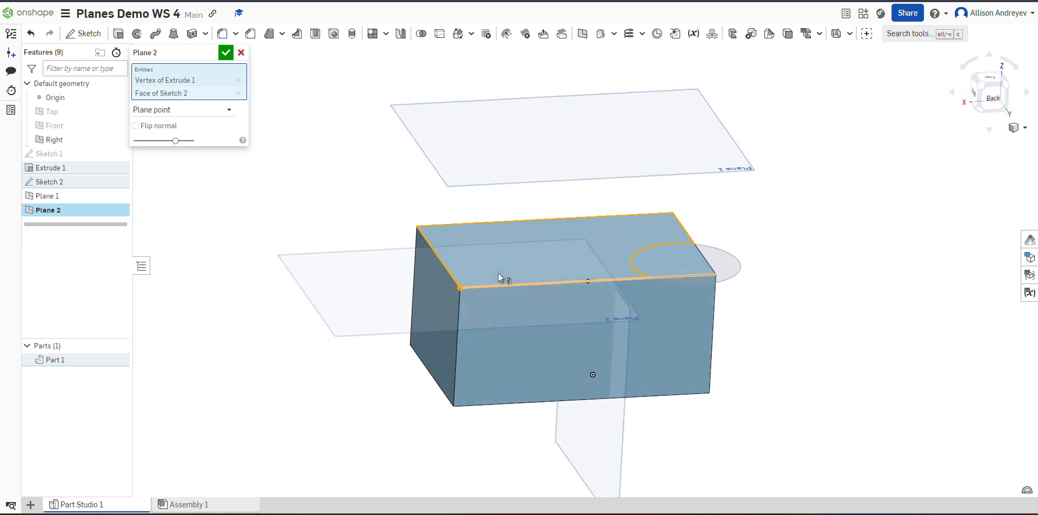
left_click(611, 249)
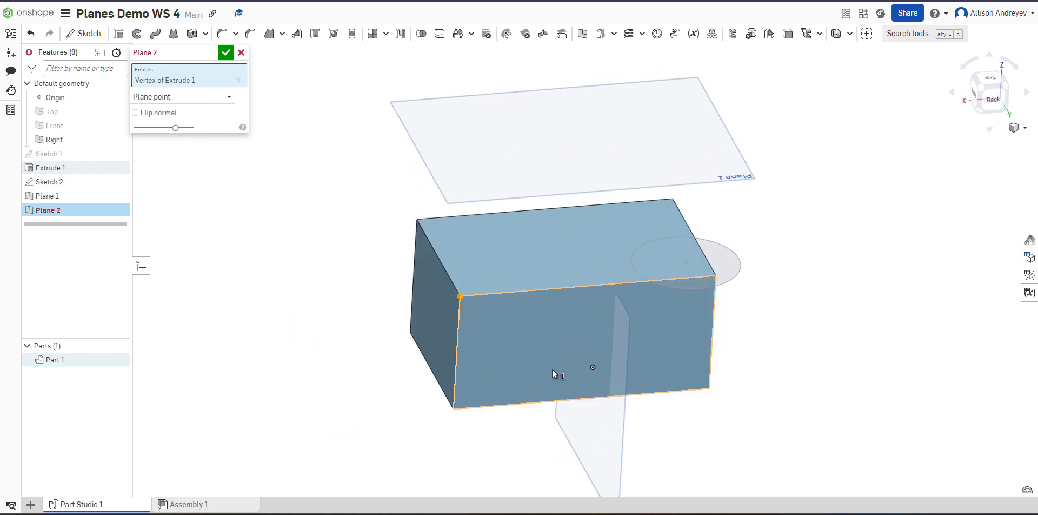
left_click(518, 320)
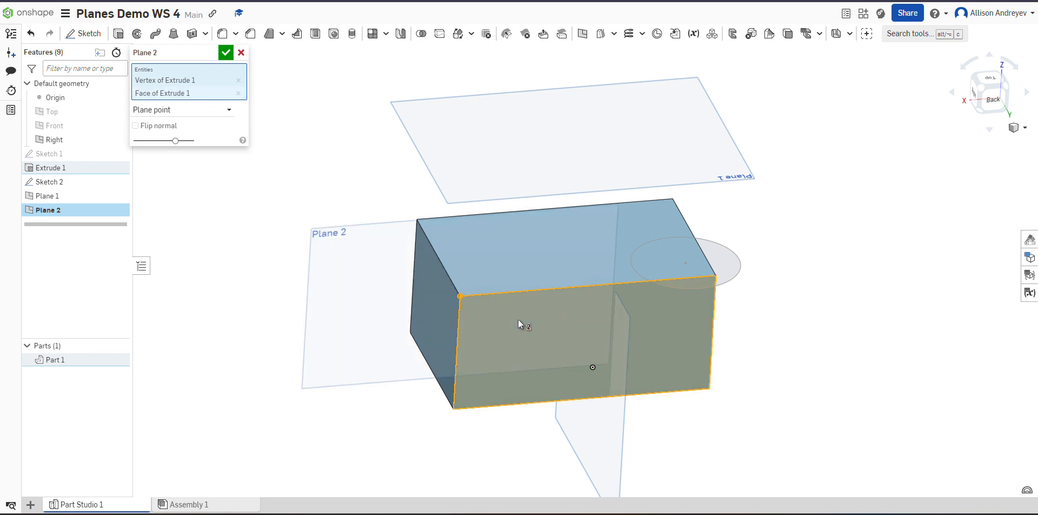
Examine the plane preview along the block's back face from several angles, and accept the plane.
right_click_drag(519, 319, 518, 319)
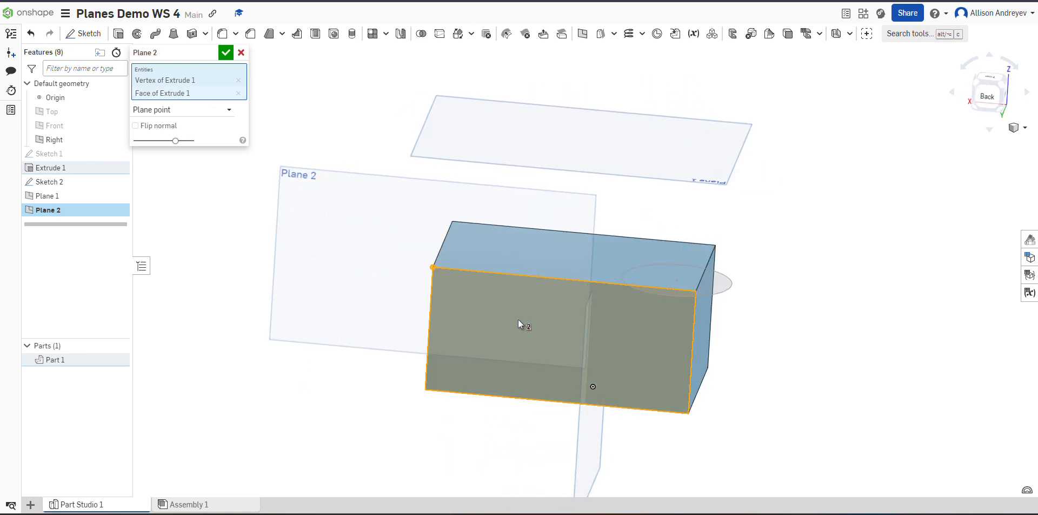
key("Left")
key("Left")
key("Left")
key("Left")
key("Left")
key("Left")
key("Left")
key("Left")
key("Right")
key("Right")
key("Right")
key("Right")
key("Right")
key("Right")
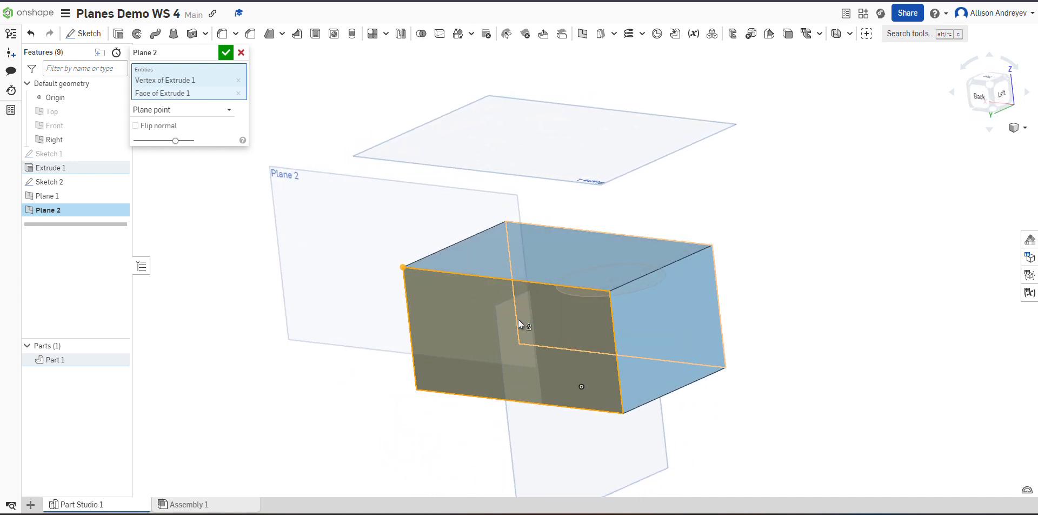
key("Right")
key("Right")
key("Right")
key("Right")
key("Up")
key("Up")
key("Up")
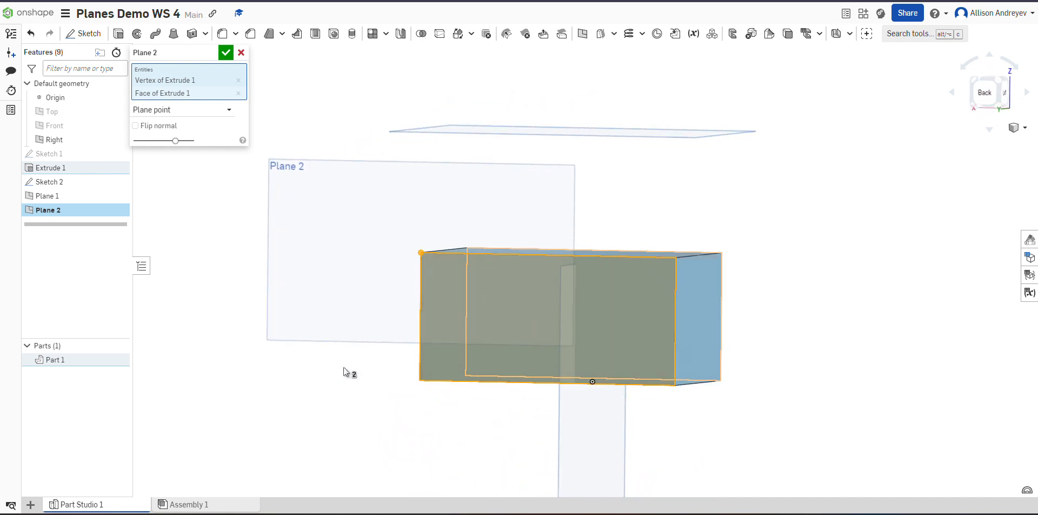
left_click(226, 53)
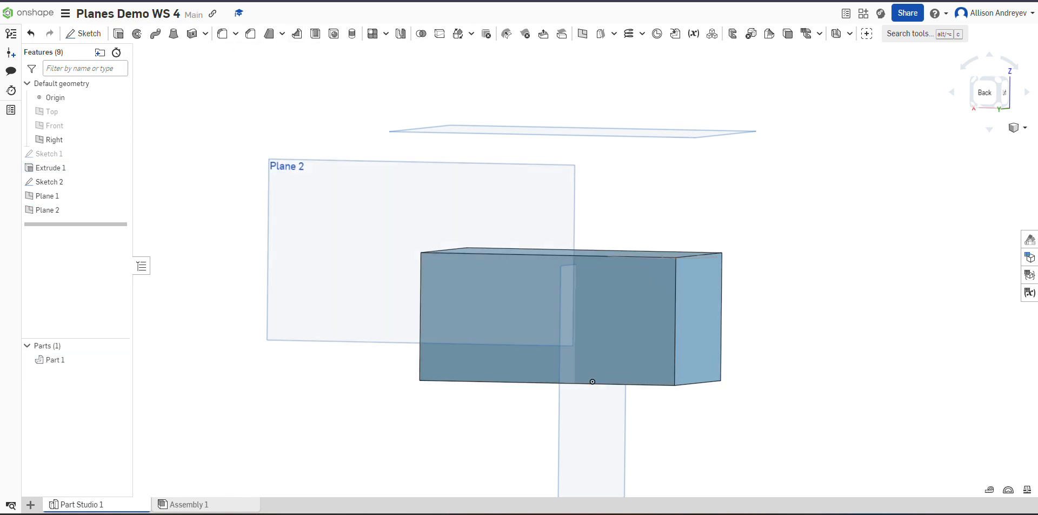
Show the model in isometric view, start another reference plane, and bring the block's front face into view.
key("shift+7")
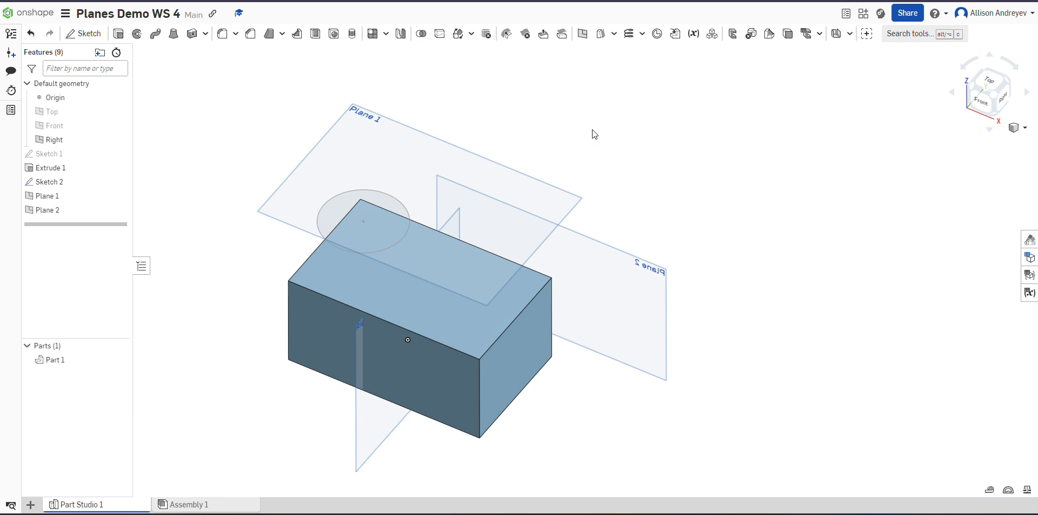
left_click(581, 34)
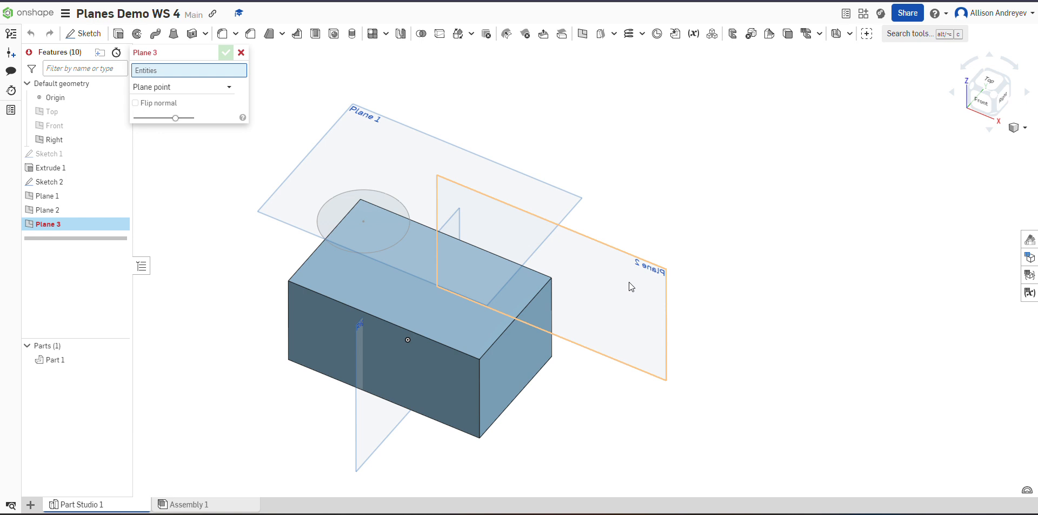
key("Up")
key("Right")
key("Right")
key("Right")
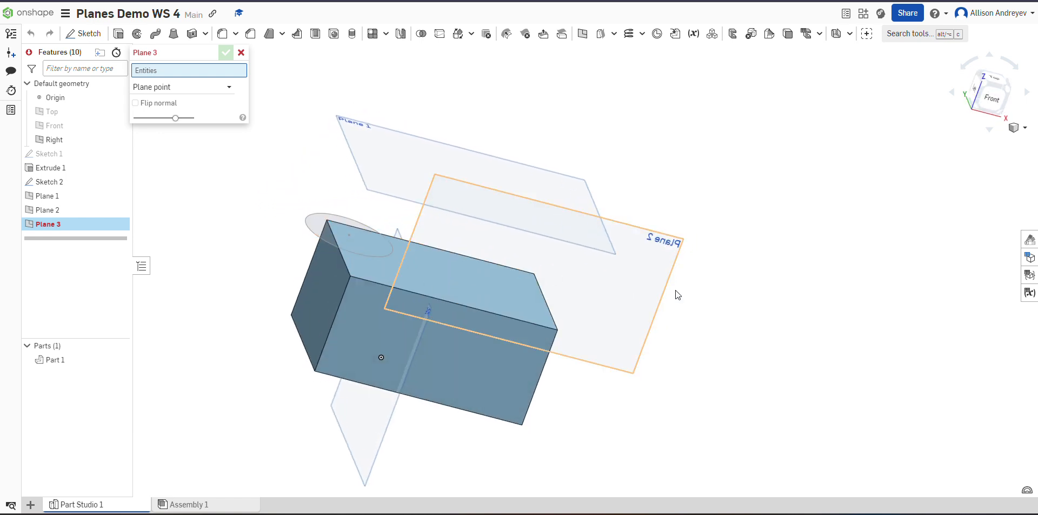
key("Left")
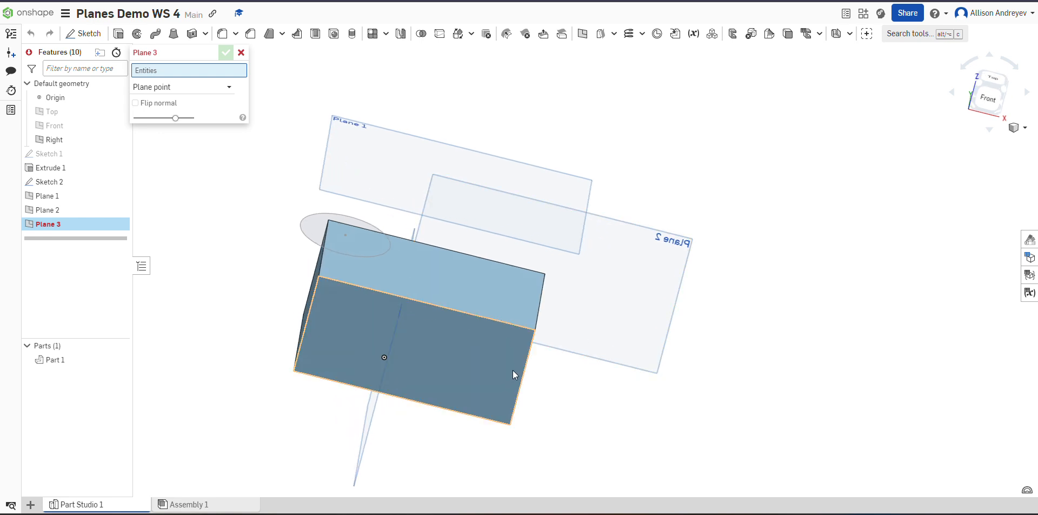
left_click(510, 323)
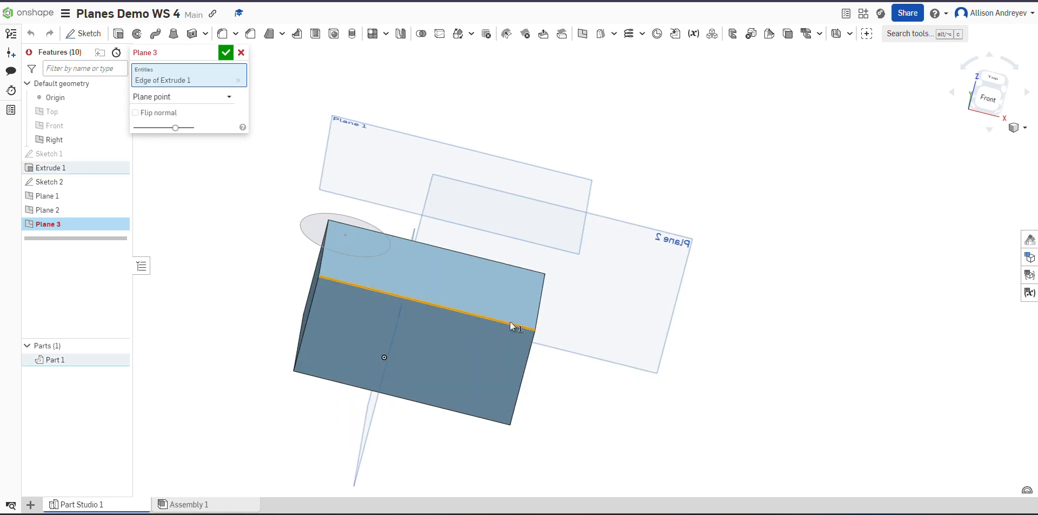
key("Up")
key("Left")
key("Left")
key("Left")
key("Left")
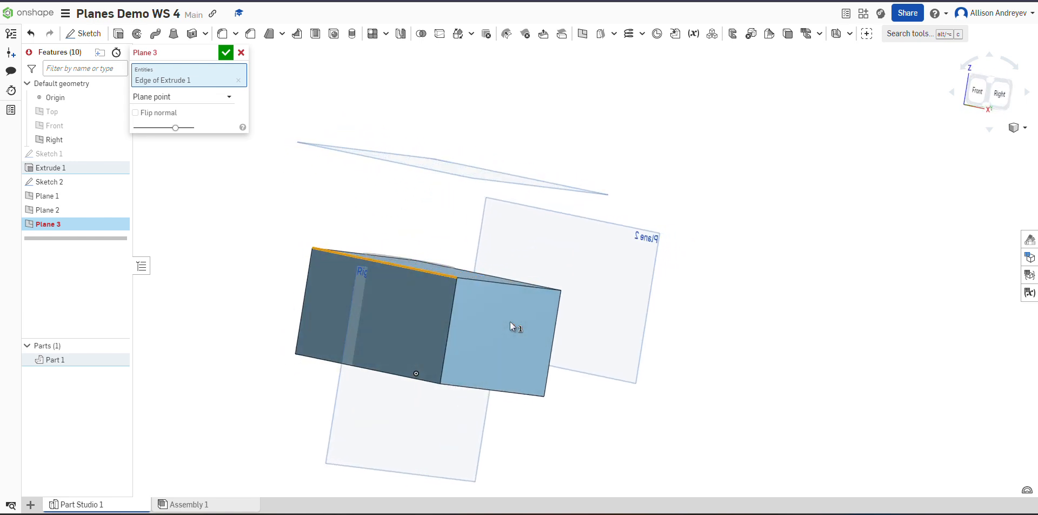
key("Right")
key("Right")
key("Right")
key("Right")
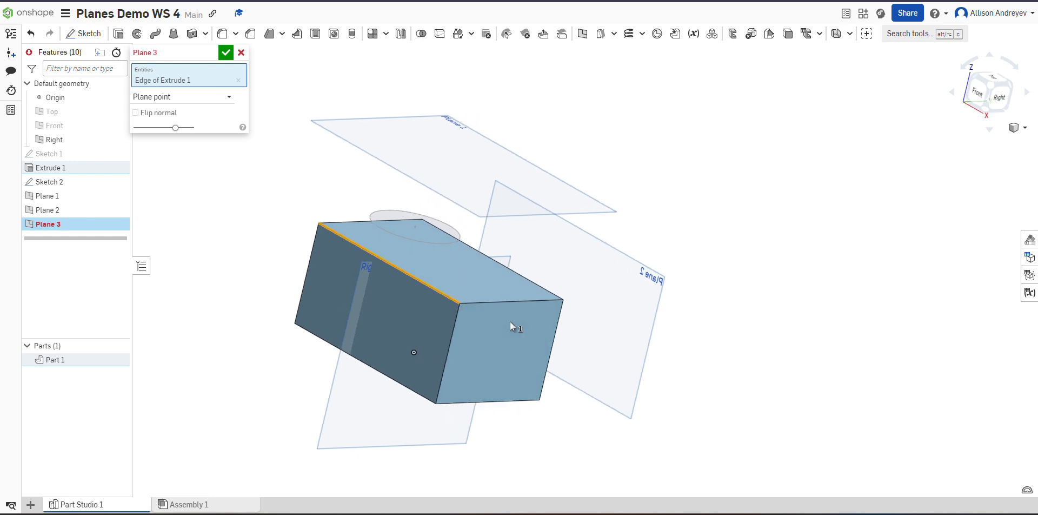
left_click(450, 296)
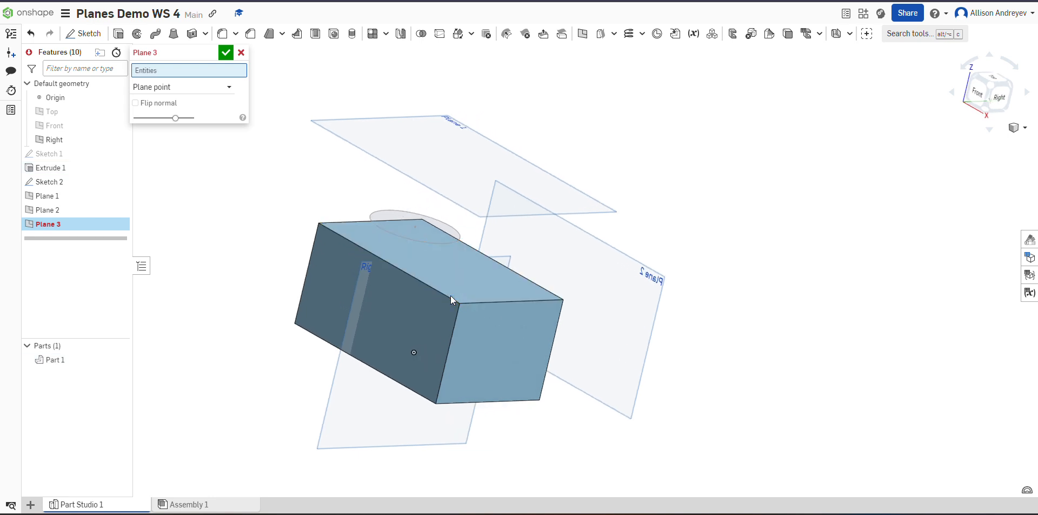
left_click(486, 299)
left_click(486, 298)
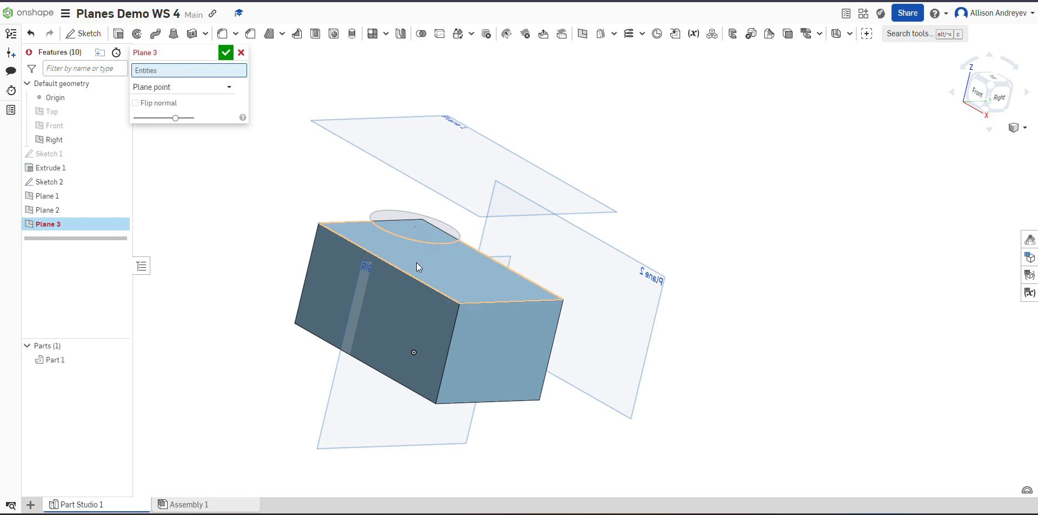
Set the plane type to Line angle and pick the block's front top edge as its reference.
left_click(203, 87)
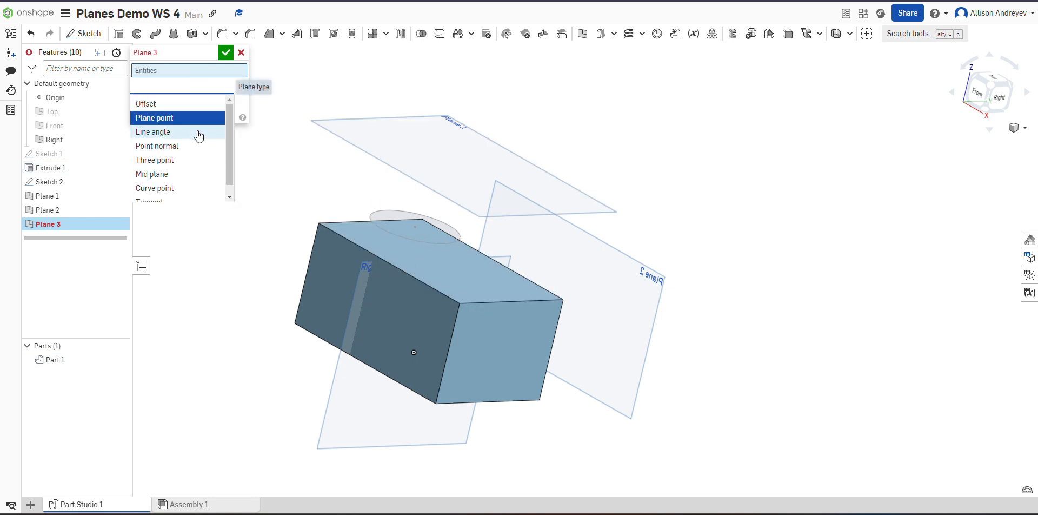
left_click(201, 133)
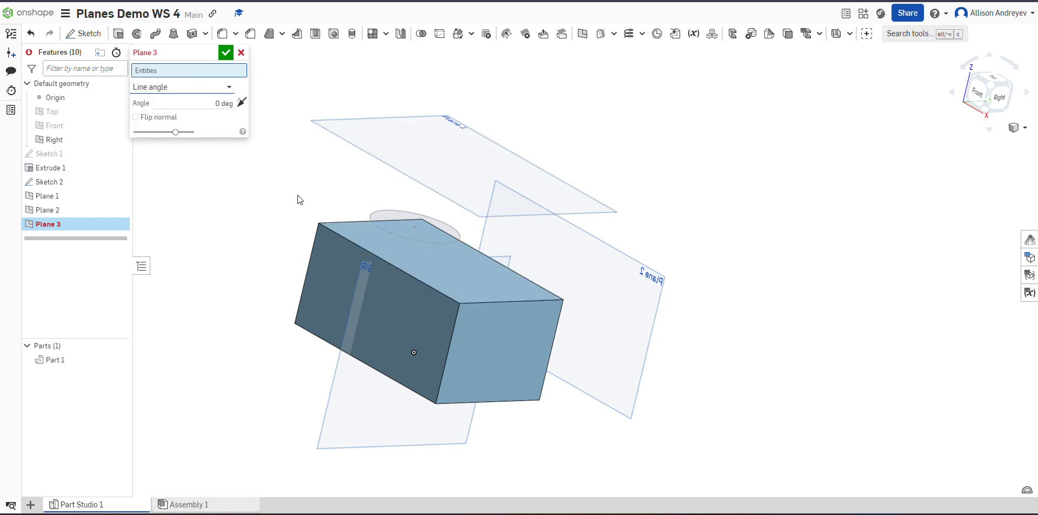
left_click(331, 229)
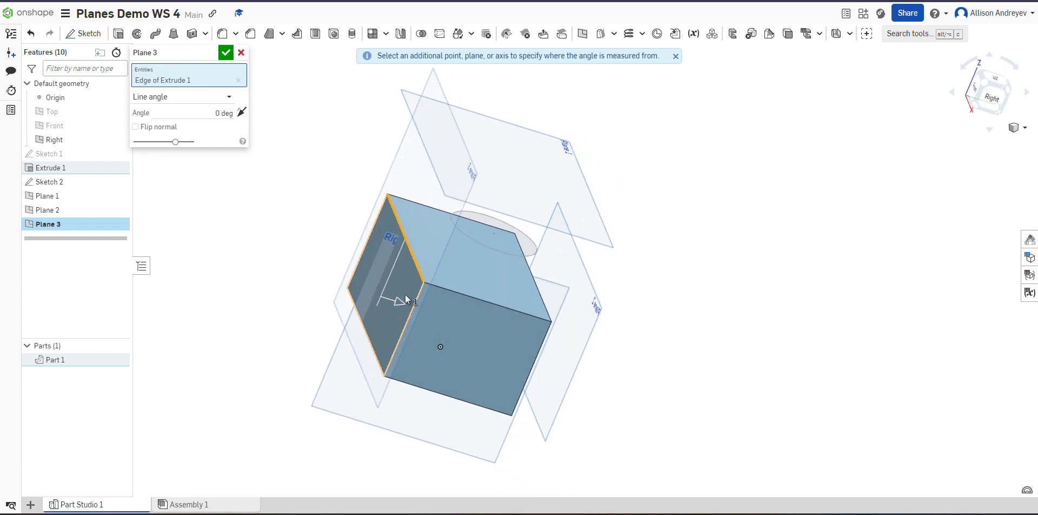
Try rotating the plane about the edge to about 37.5 deg, and to 90 deg.
left_click_drag(398, 300, 435, 292)
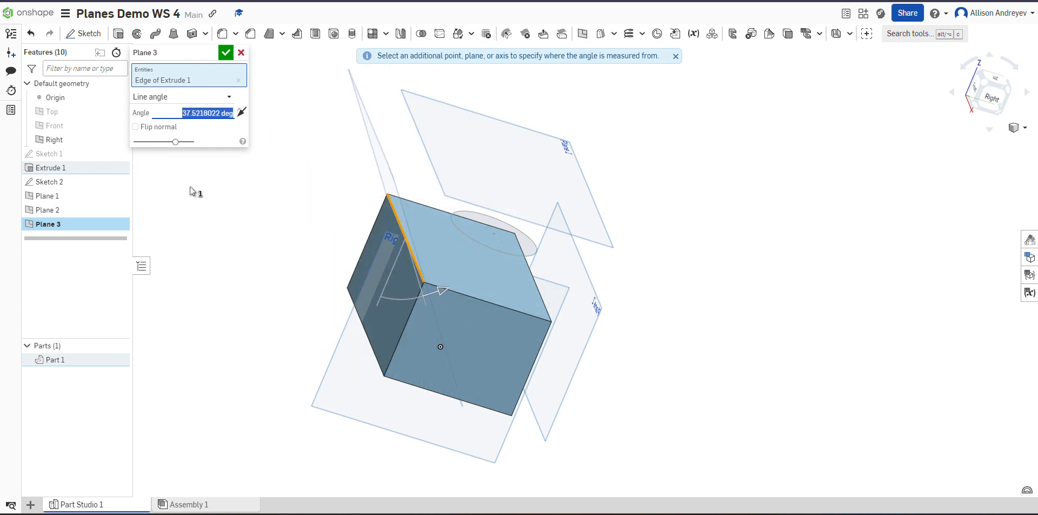
type("90")
key("Return")
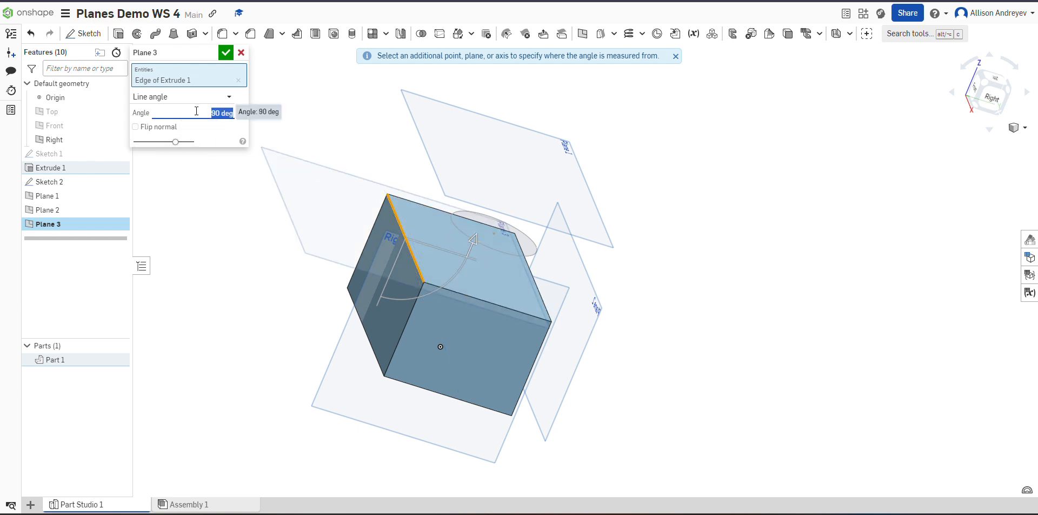
Set the plane's angle to 45 deg, reverse its direction and accept the plane.
type("45")
key("Return")
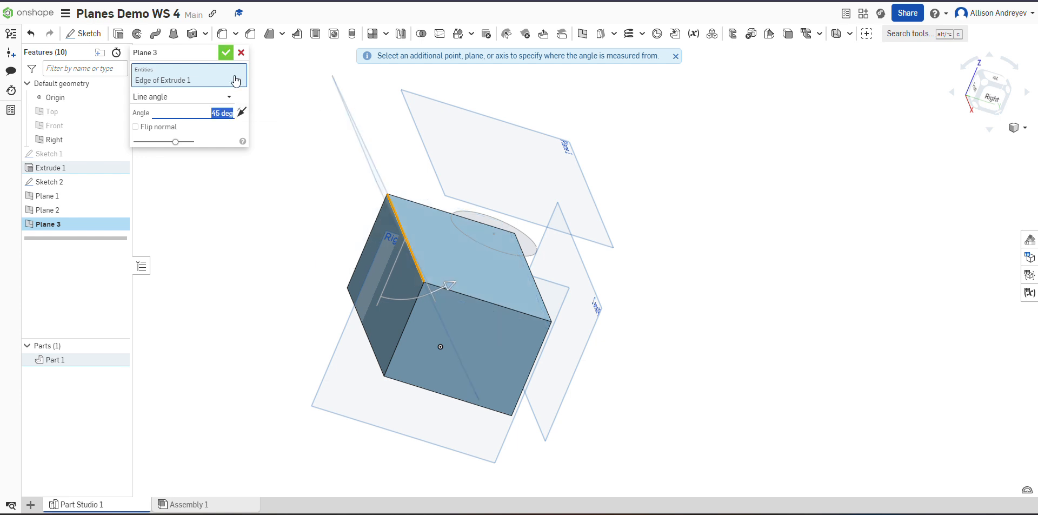
left_click(242, 112)
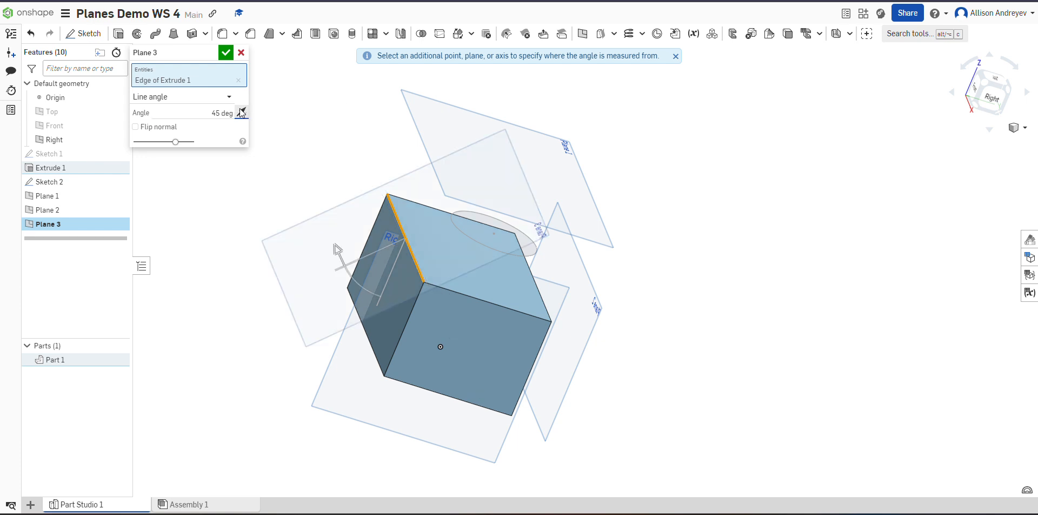
left_click(242, 112)
left_click(241, 112)
left_click(226, 52)
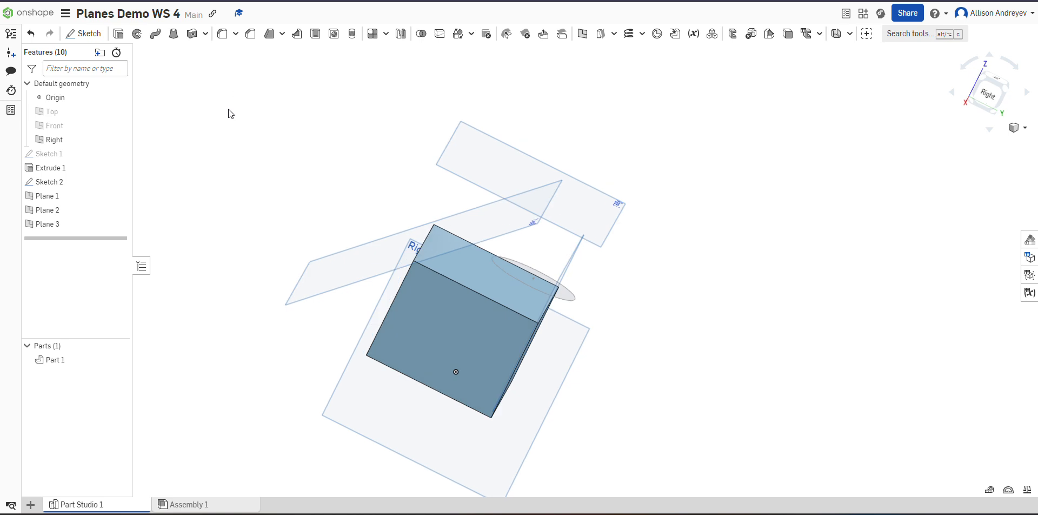
Create a plane offset about 57 mm from the angled plane, on the side away from the block.
right_click(339, 277)
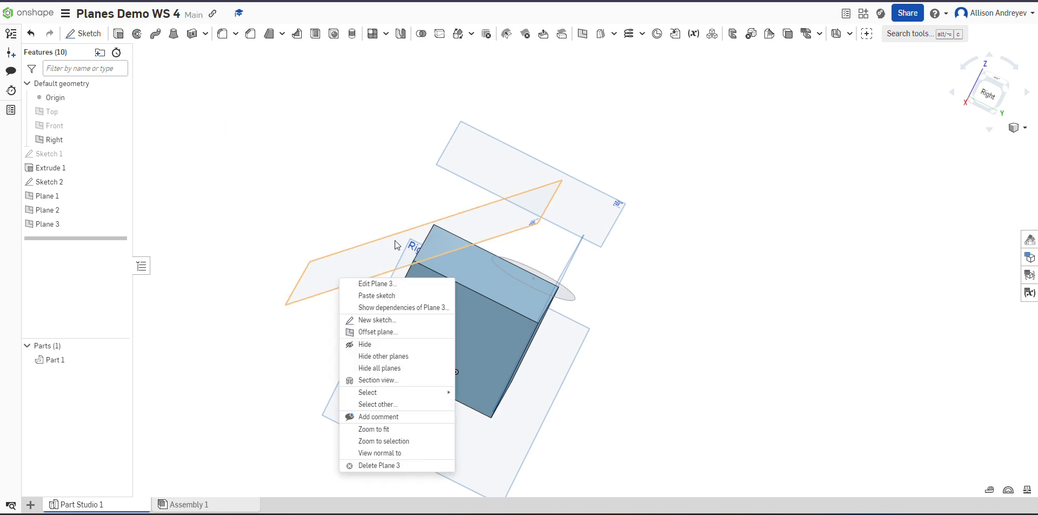
left_click(409, 332)
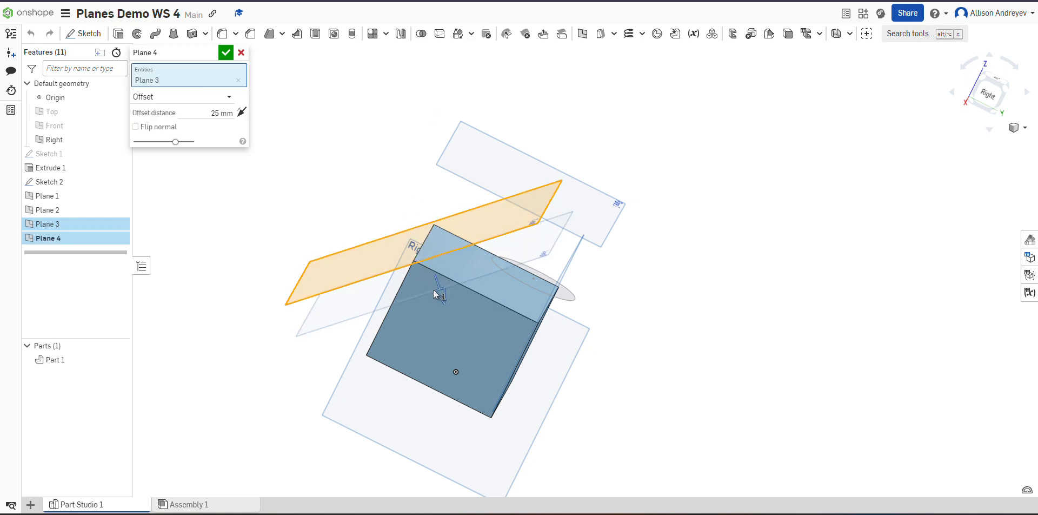
left_click_drag(425, 287, 388, 144)
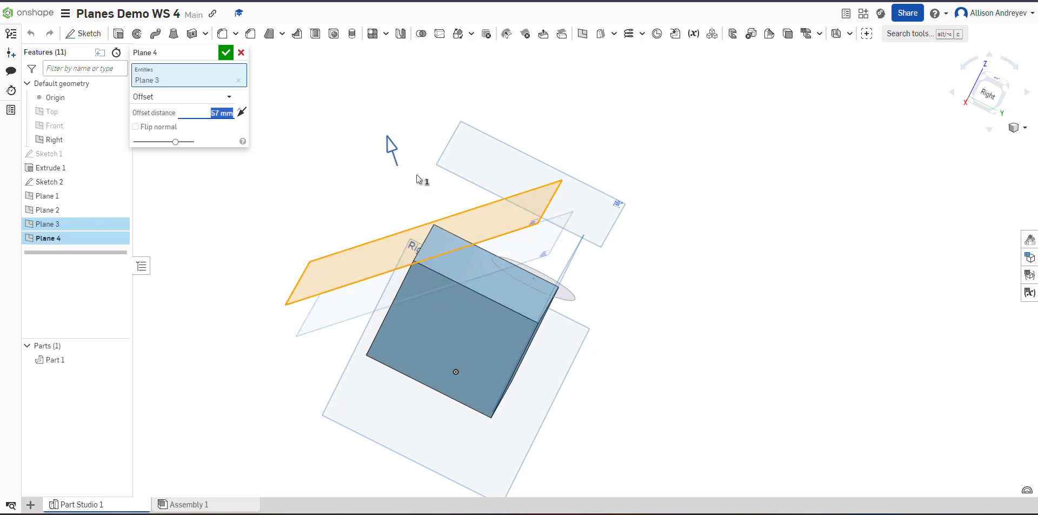
left_click(227, 52)
right_click_drag(387, 147, 569, 80)
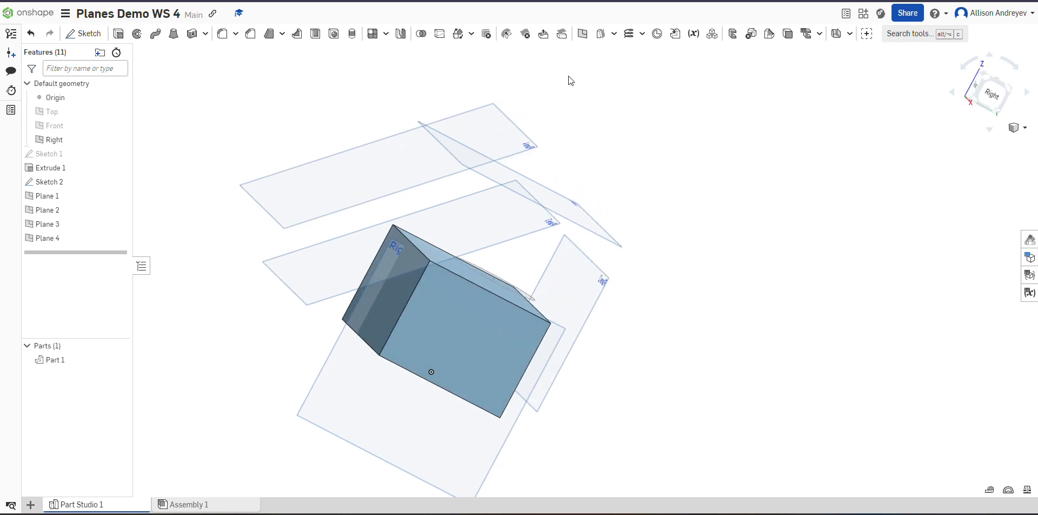
Create a Three point plane through three corners of the block's right end face.
left_click(583, 33)
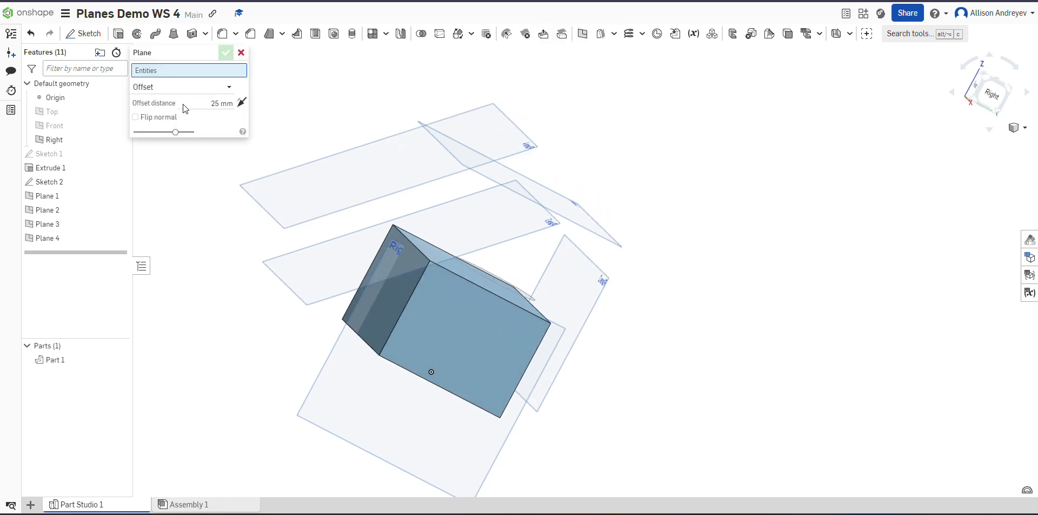
left_click(152, 87)
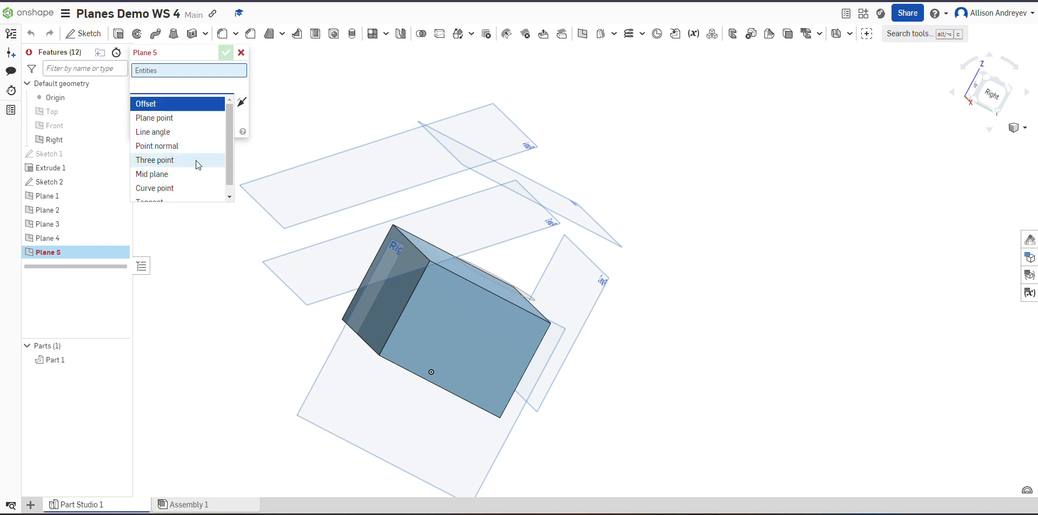
left_click(155, 160)
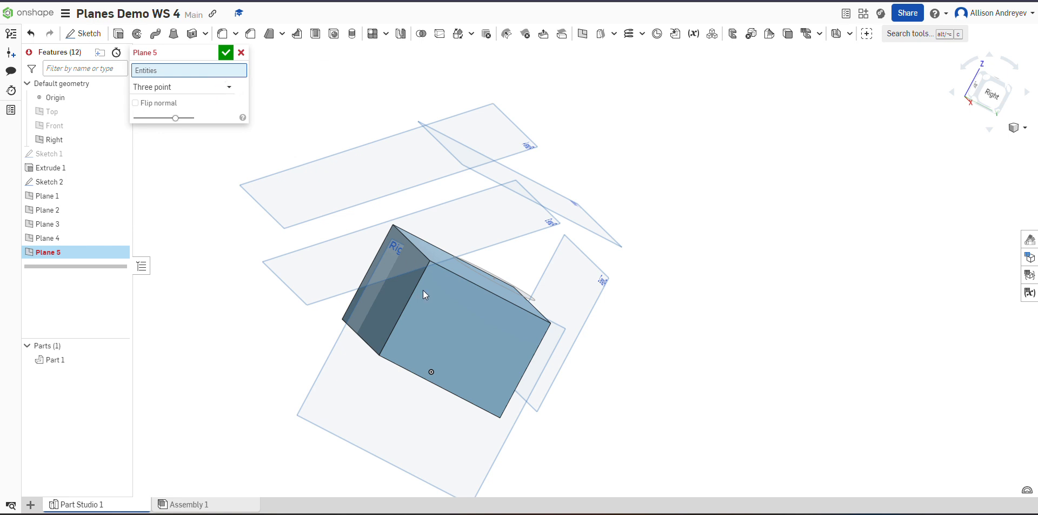
left_click(430, 260)
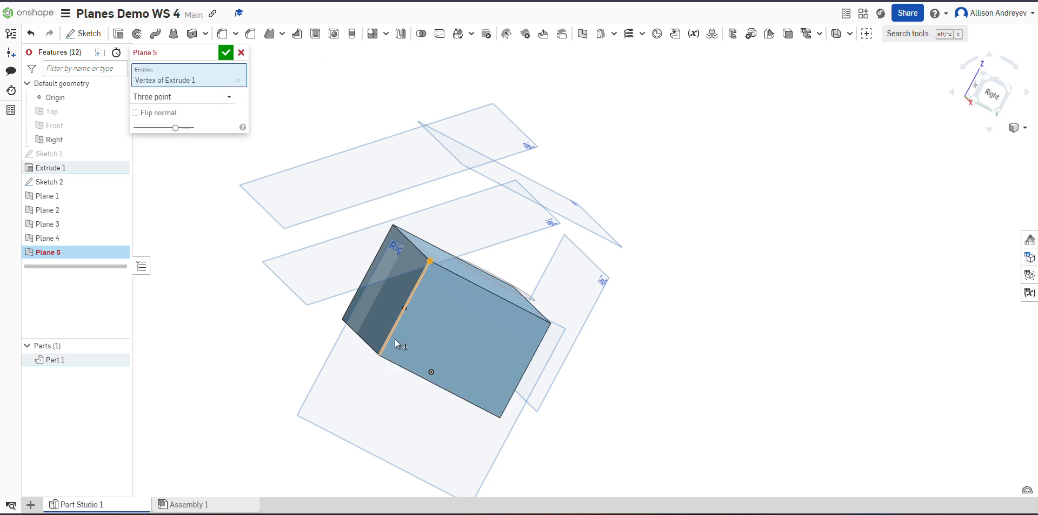
left_click(379, 355)
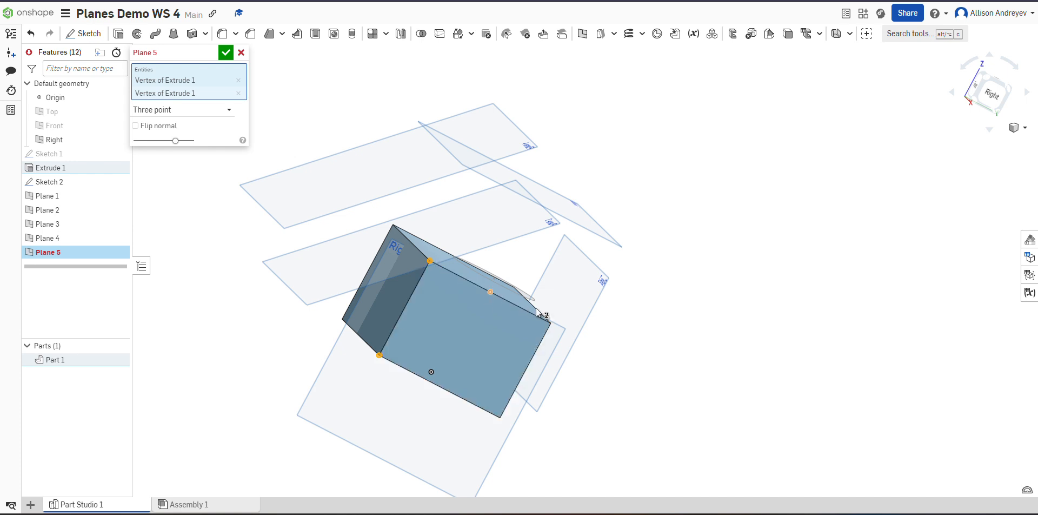
left_click(545, 323)
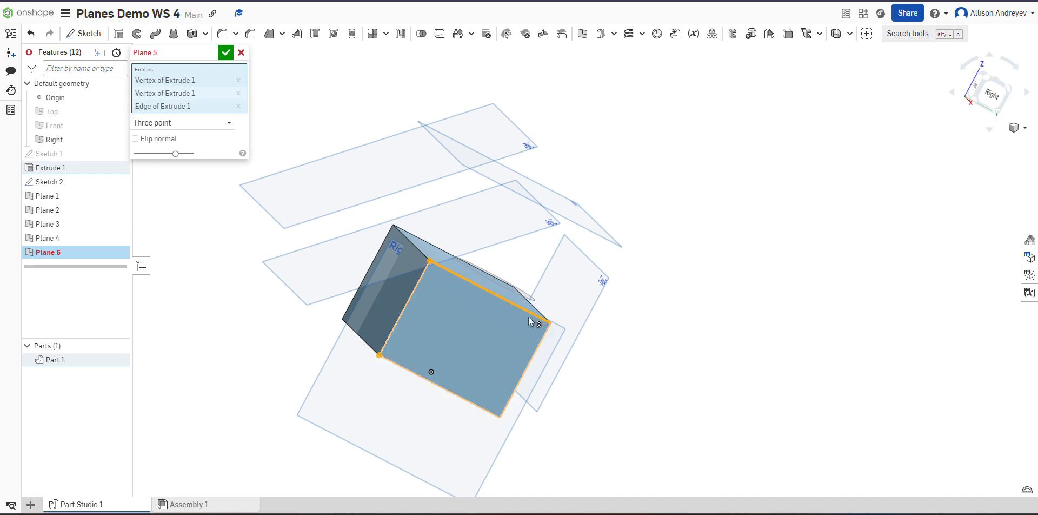
left_click(534, 316)
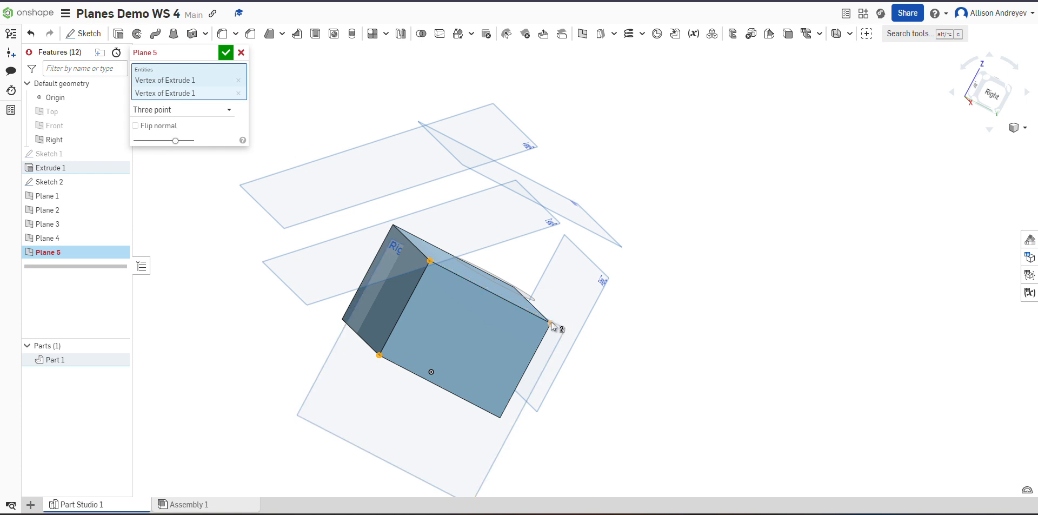
left_click(551, 324)
right_click_drag(651, 352, 652, 352)
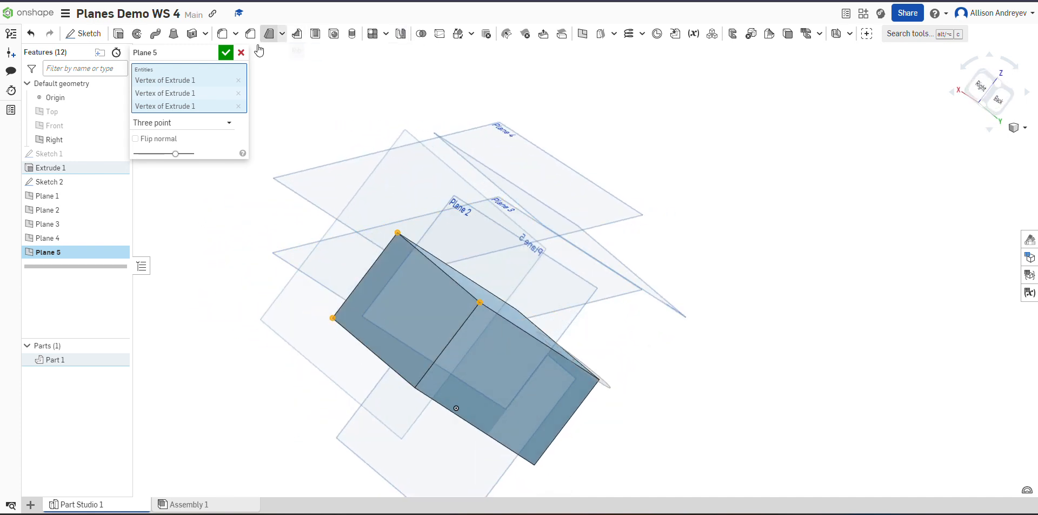
left_click(227, 52)
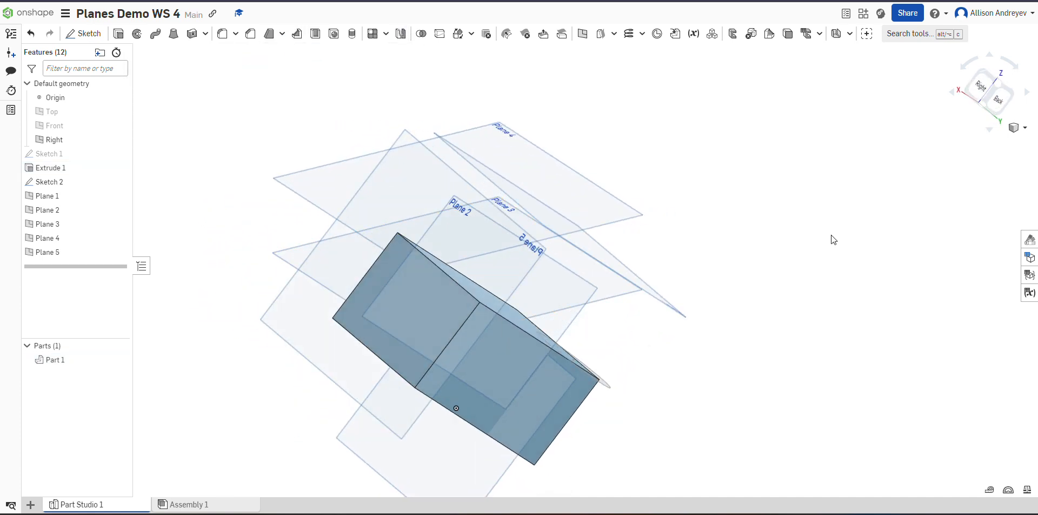
Create a Three point plane through the origin and both ends of the block's vertical back left edge.
right_click_drag(832, 235, 832, 235)
left_click(582, 36)
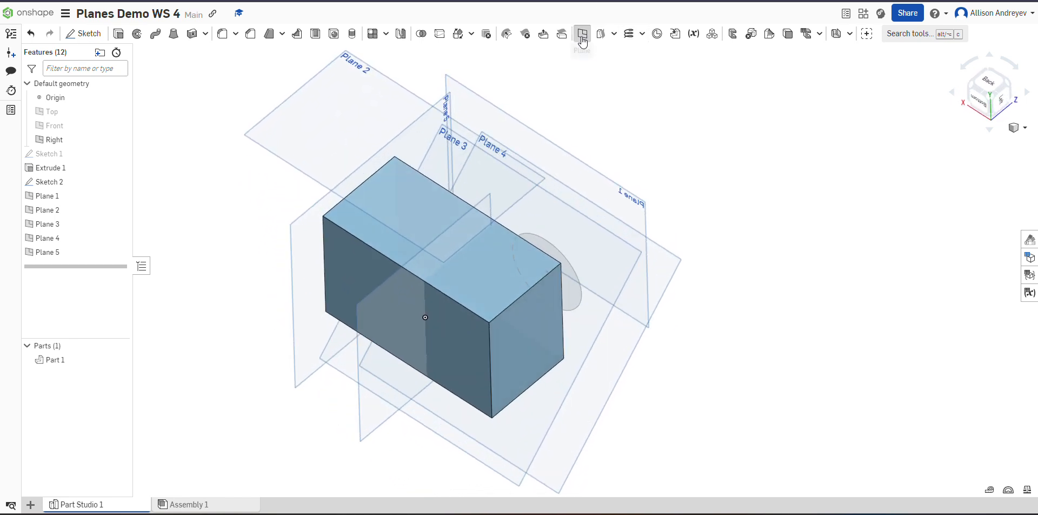
left_click(490, 322)
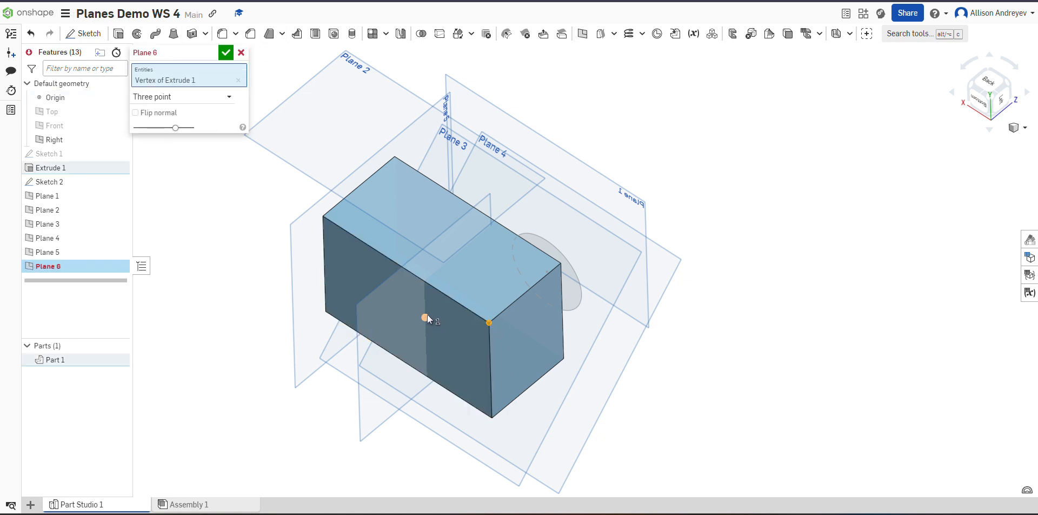
left_click(427, 317)
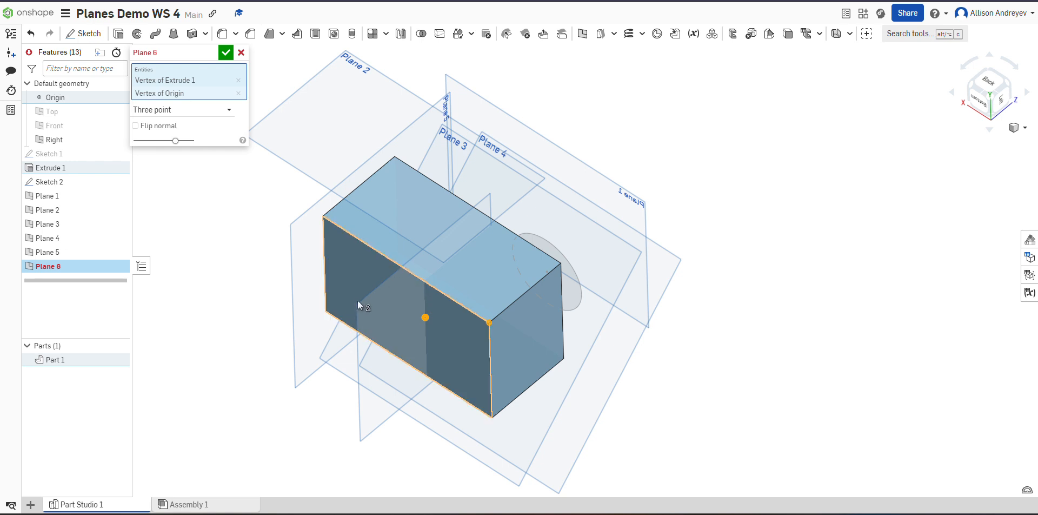
left_click(561, 264)
right_click_drag(727, 344, 727, 344)
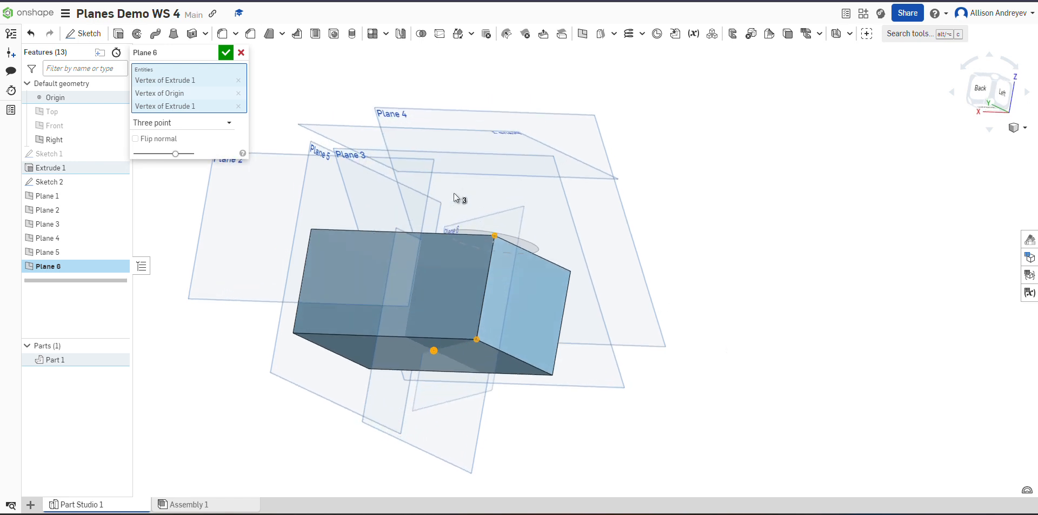
left_click(225, 53)
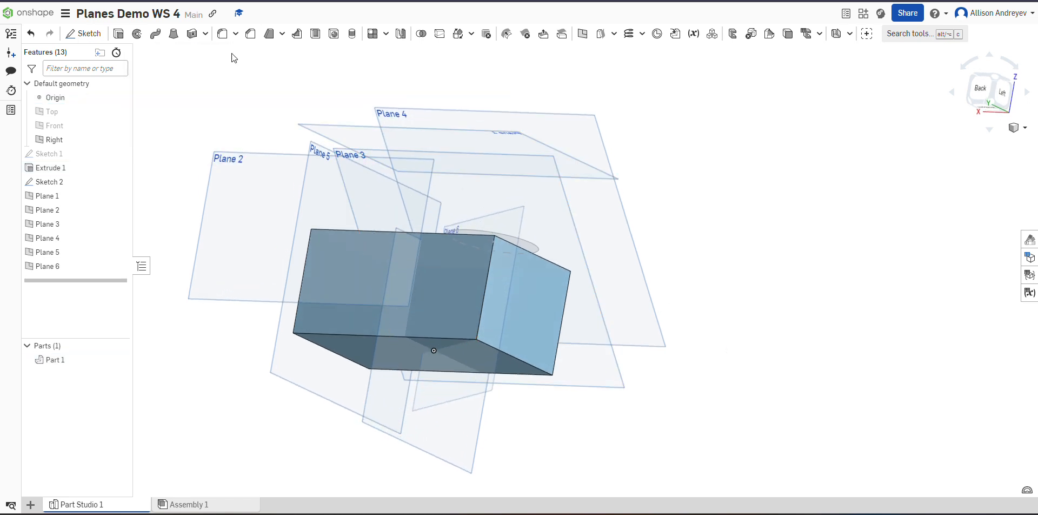
left_click(507, 33)
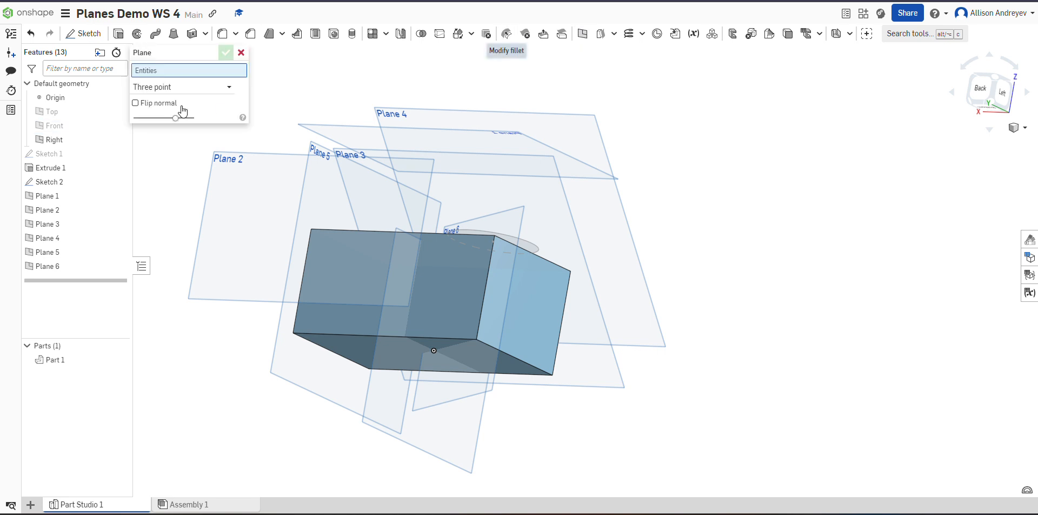
left_click(172, 88)
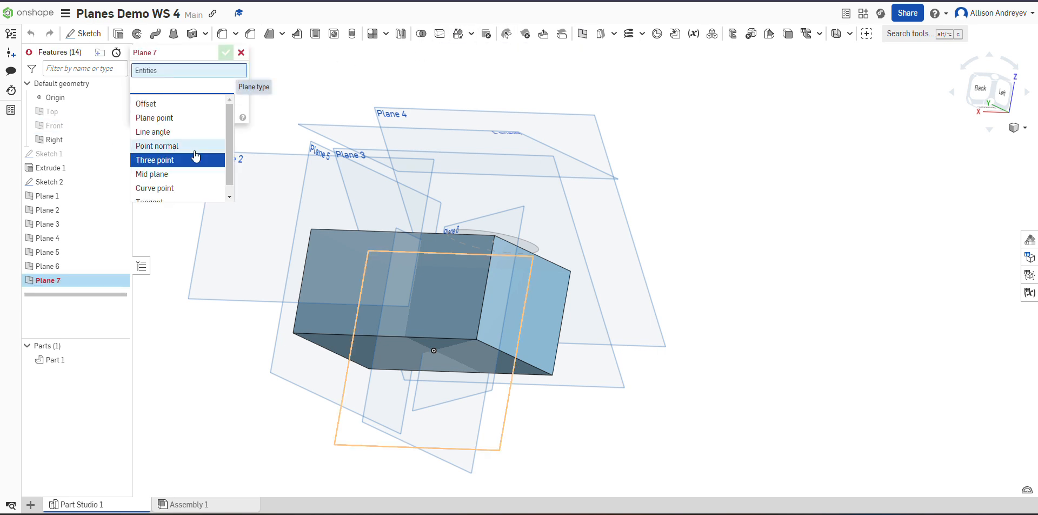
scroll(195, 156, "down", 1)
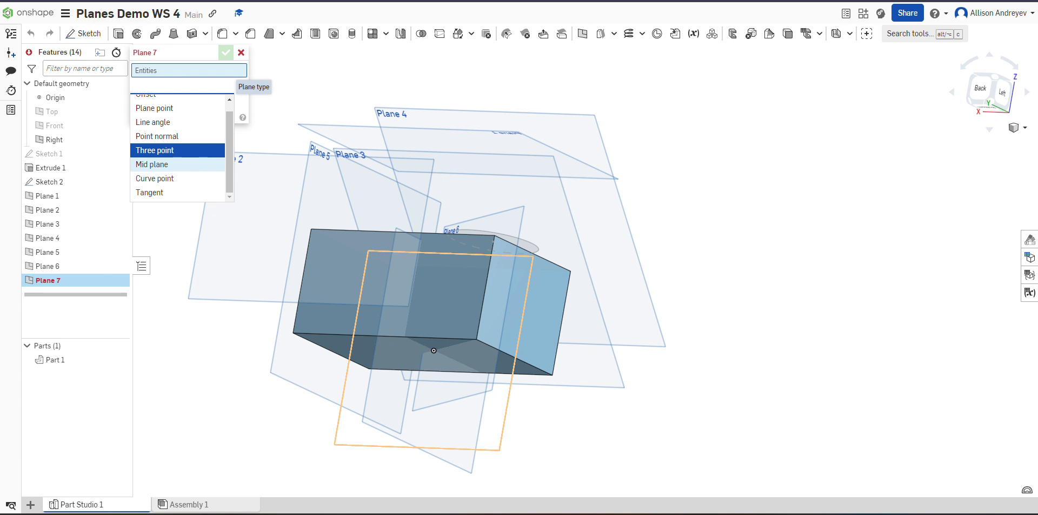
left_click(163, 164)
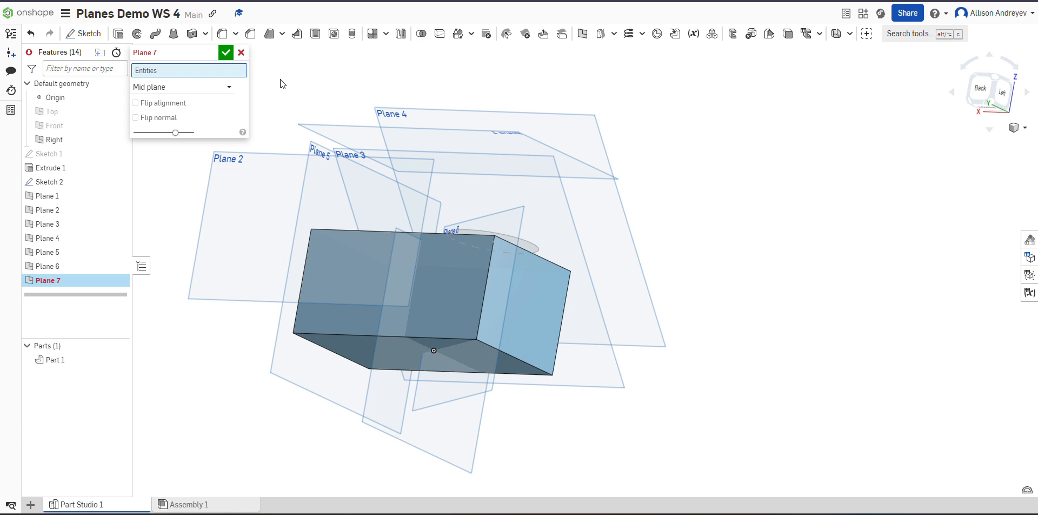
left_click(247, 54)
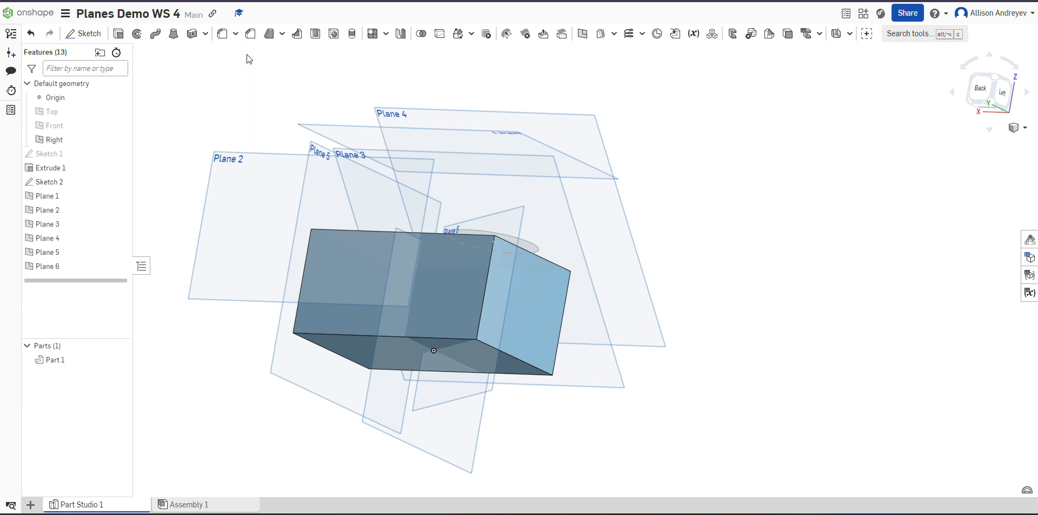
Examine the reference planes created around the block from several directions.
key("Down")
key("Up")
key("Left")
key("Left")
key("Left")
key("Left")
key("Left")
key("Left")
key("Left")
key("Left")
key("Left")
key("Left")
key("Left")
key("Left")
key("Left")
key("Left")
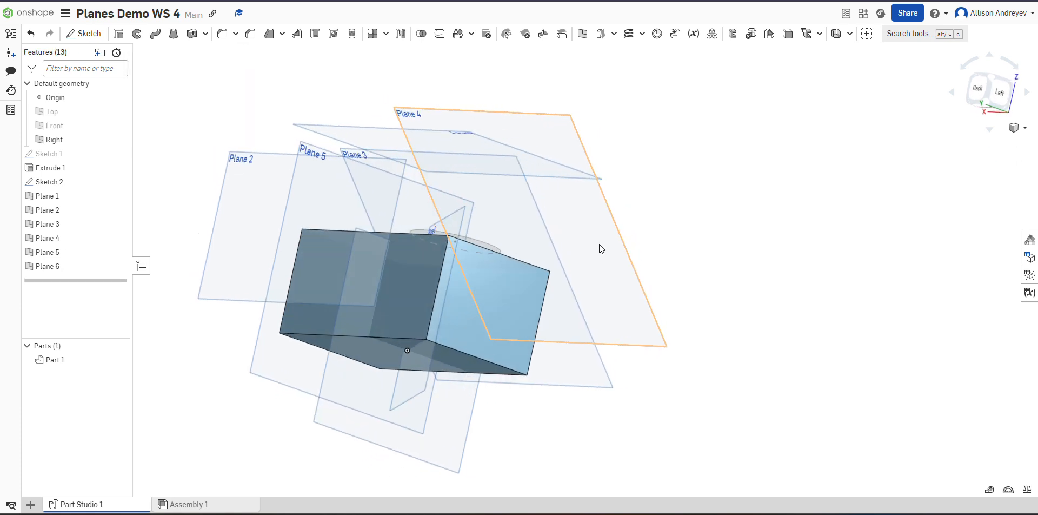
key("Right")
key("Up")
key("Up")
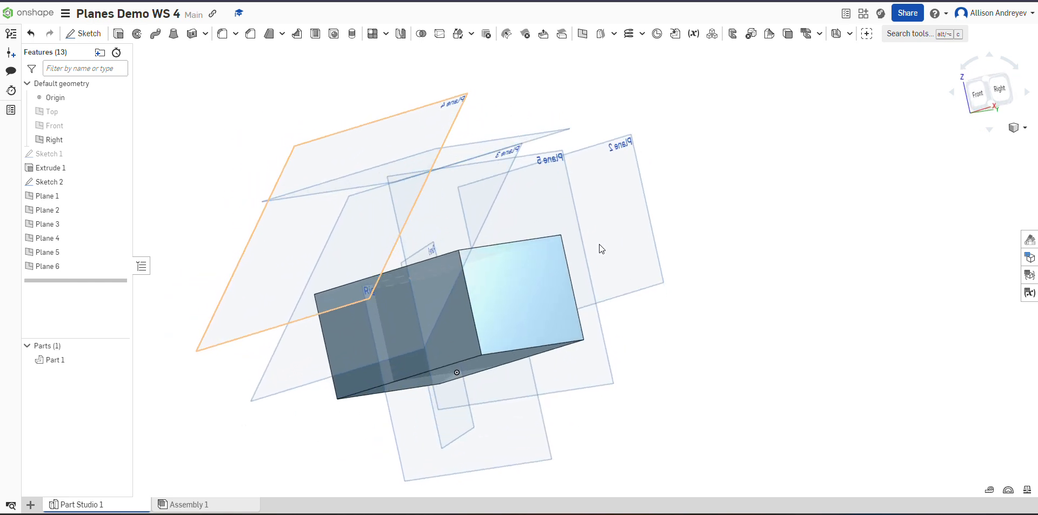
key("Right")
key("Right")
key("Right")
key("Right")
key("Right")
key("Right")
key("Right")
key("Right")
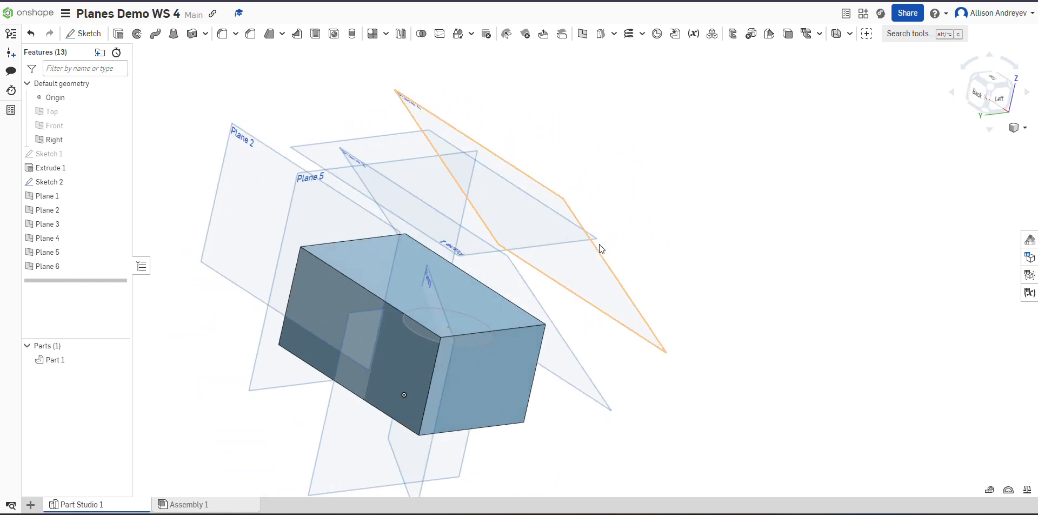
key("Left")
key("Down")
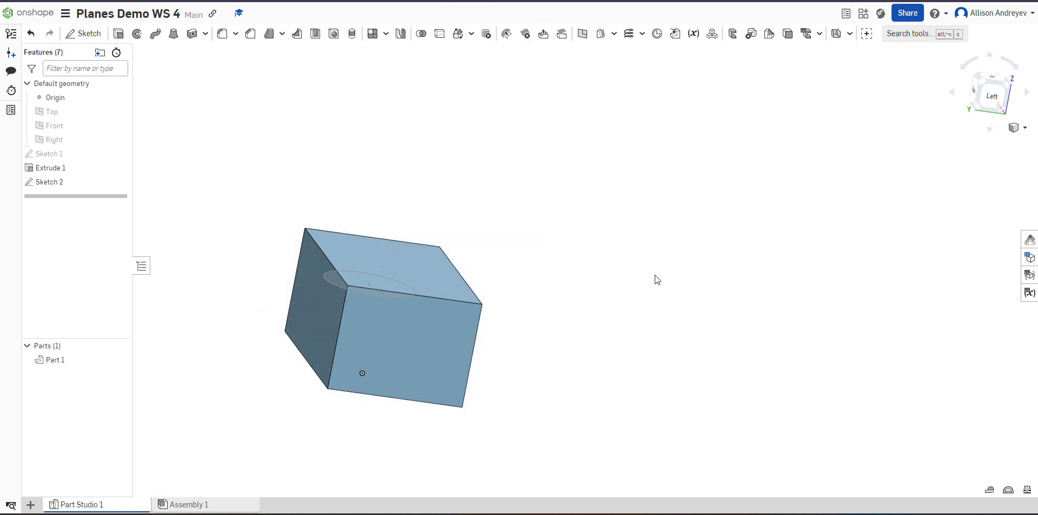
Start a new reference plane and set its type to Mid plane.
left_click(583, 33)
left_click(181, 94)
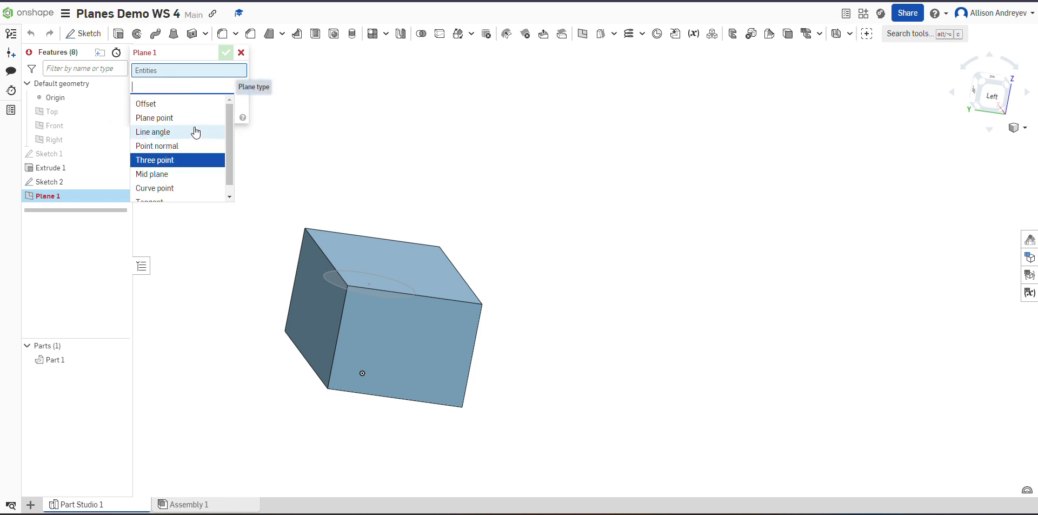
left_click(205, 175)
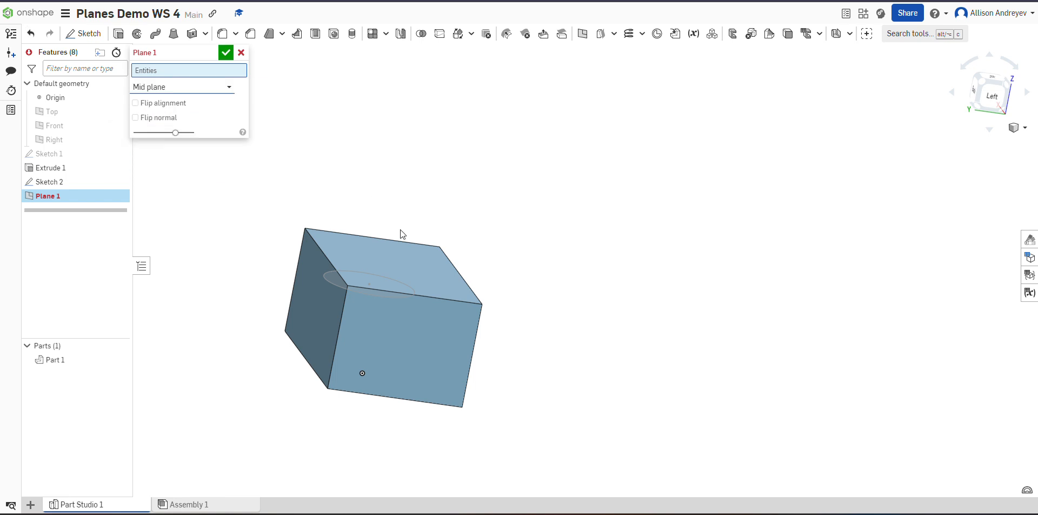
Try the mid plane between the block's parallel left and right end faces, and clear both references.
left_click(411, 312)
key("Right")
key("Right")
key("Right")
key("Right")
key("Right")
key("Right")
key("Right")
key("Right")
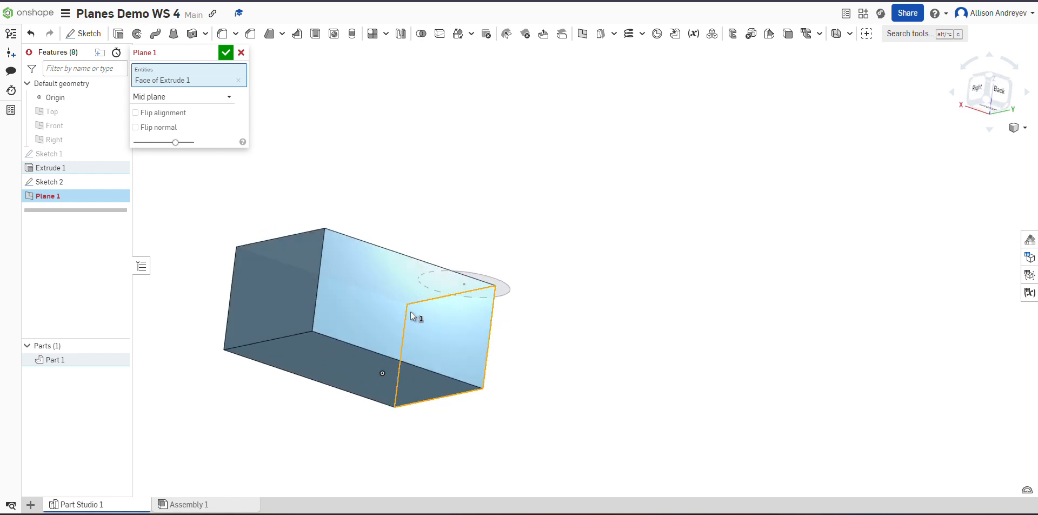
left_click(300, 283)
key("Up")
key("Up")
key("Up")
key("Up")
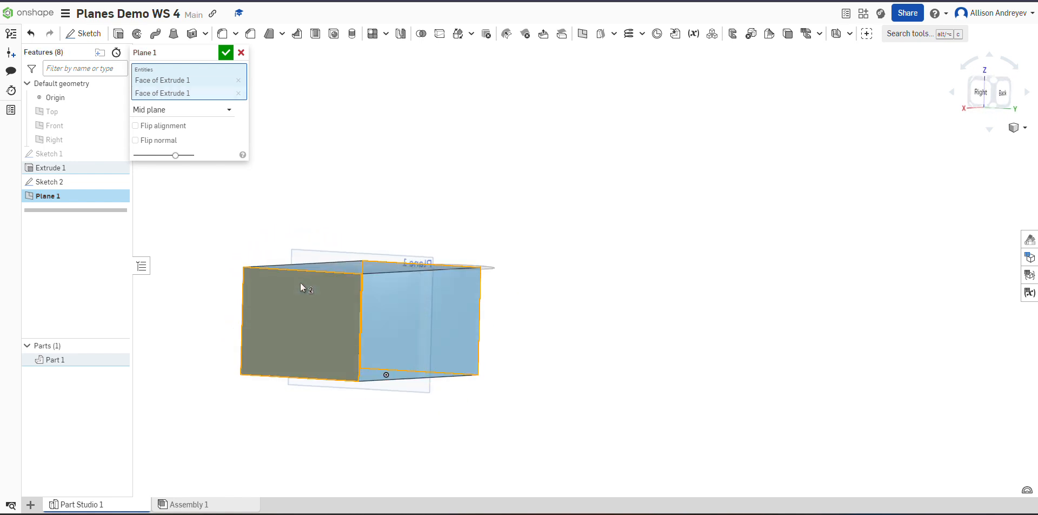
key("Right")
key("Right")
key("Right")
key("Right")
key("Right")
key("Right")
key("Right")
key("Right")
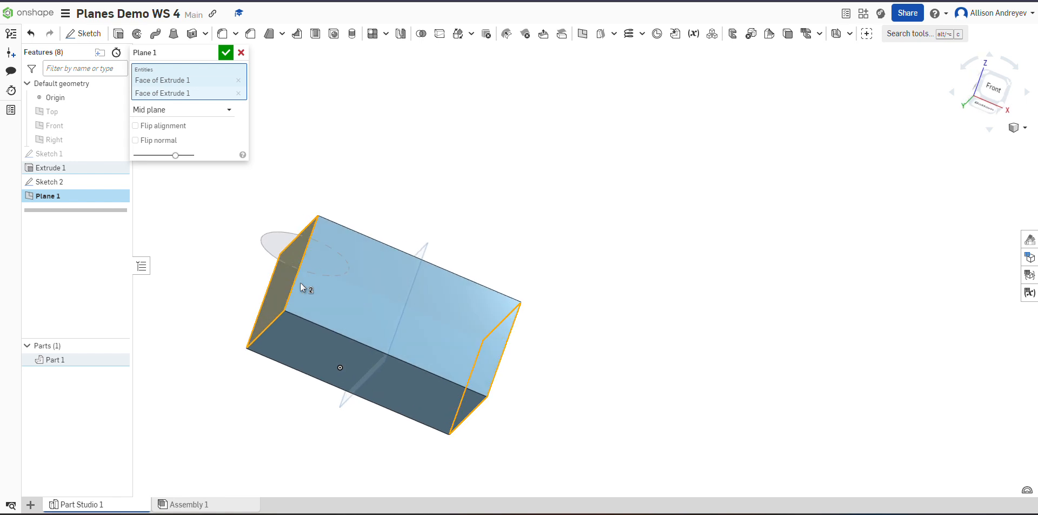
key("Down")
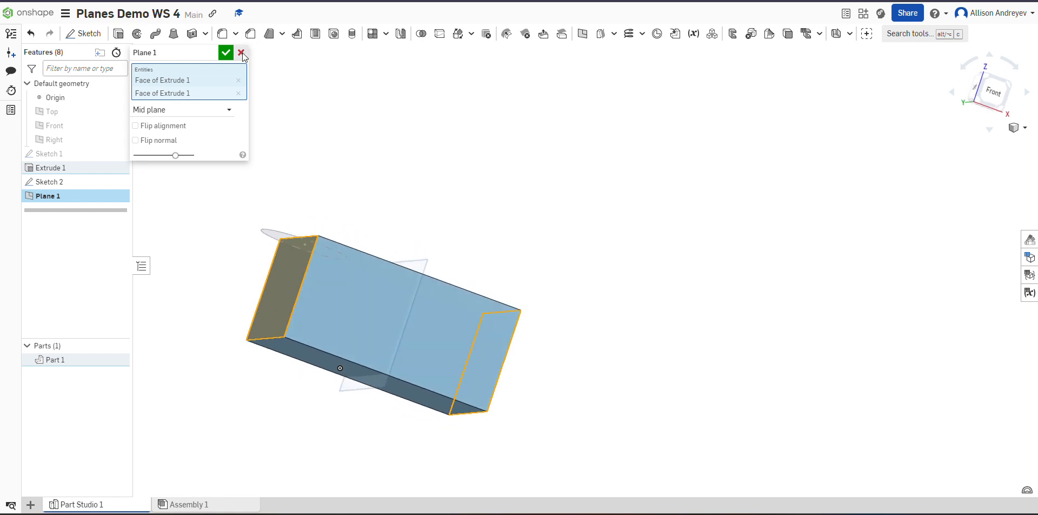
left_click(238, 94)
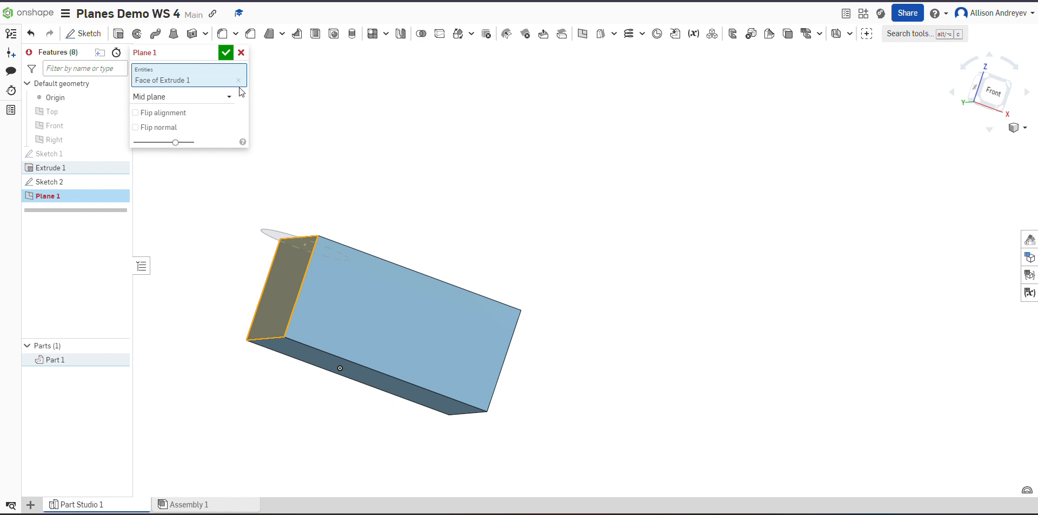
left_click(238, 80)
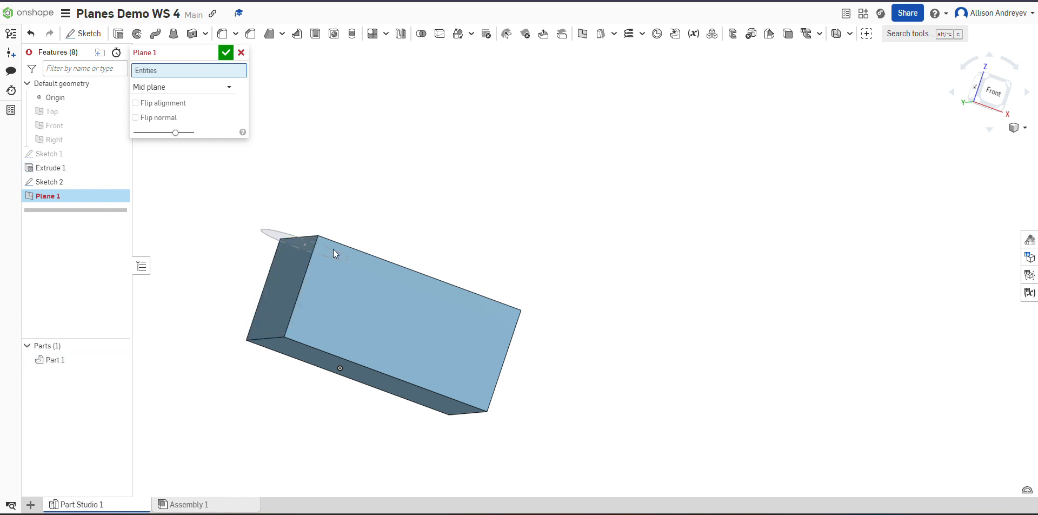
Define the mid plane between the block's adjacent front and left faces.
left_click(359, 279)
left_click(274, 285)
key("Down")
key("Down")
key("Down")
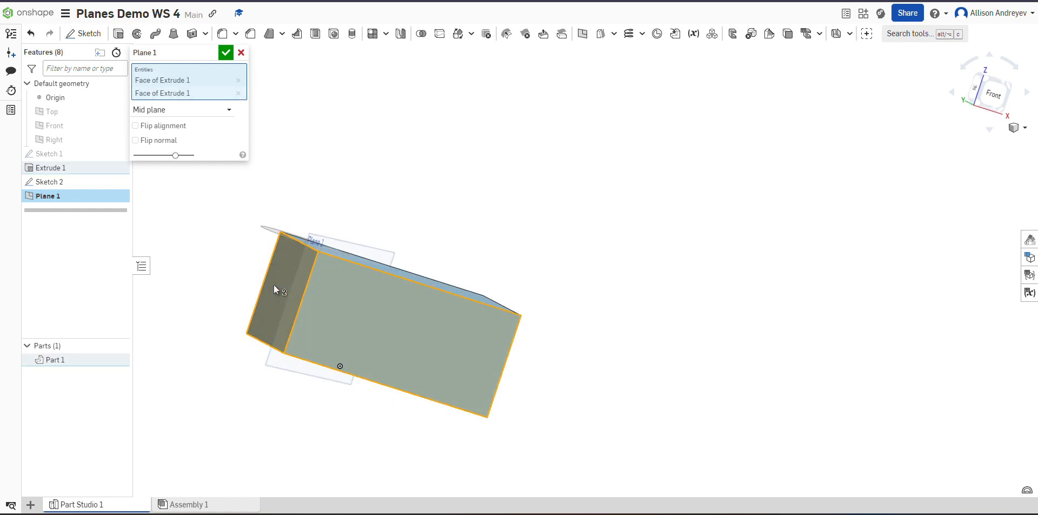
right_click_drag(274, 284, 298, 328)
scroll(298, 329, "up", 15)
scroll(298, 327, "down", 5)
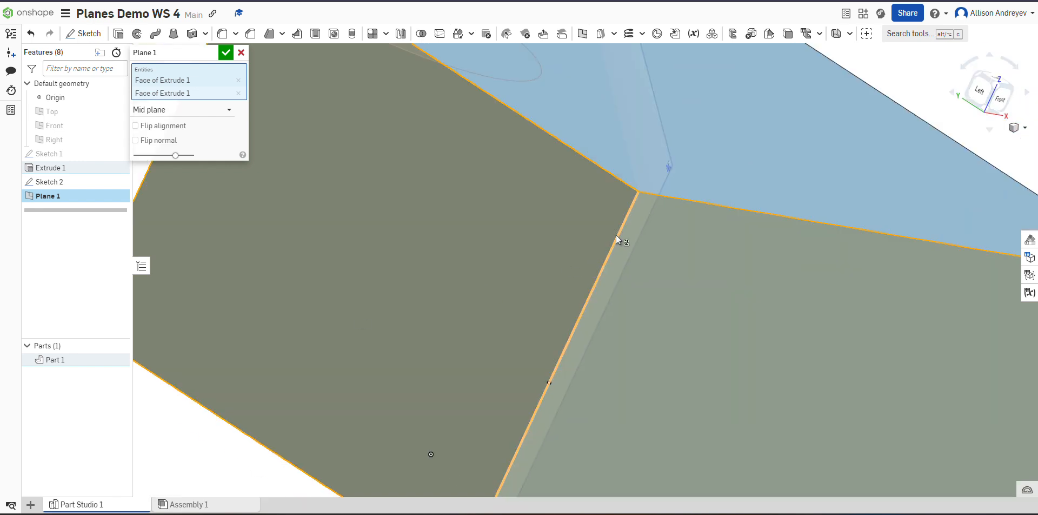
scroll(618, 232, "down", 5)
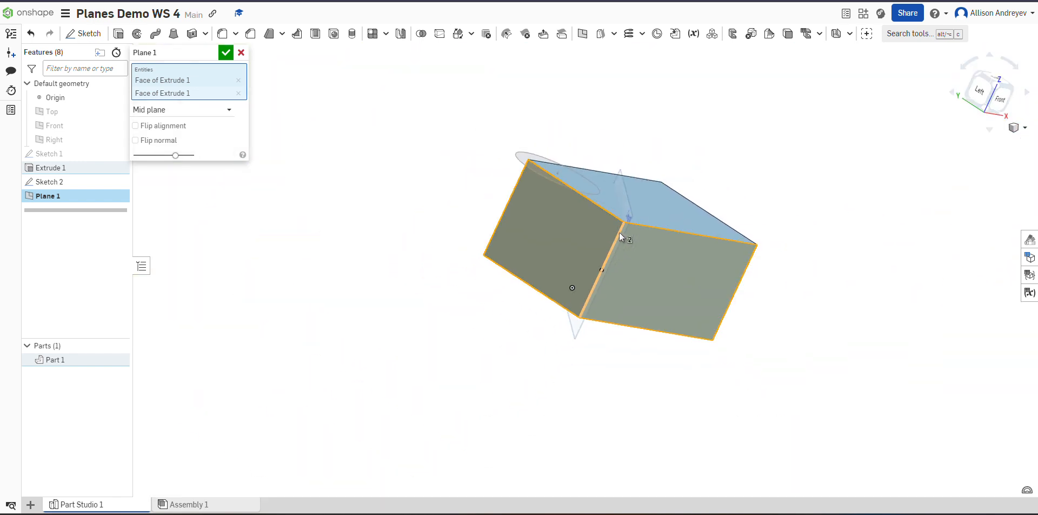
right_click_drag(618, 232, 649, 233)
scroll(649, 233, "up", 2)
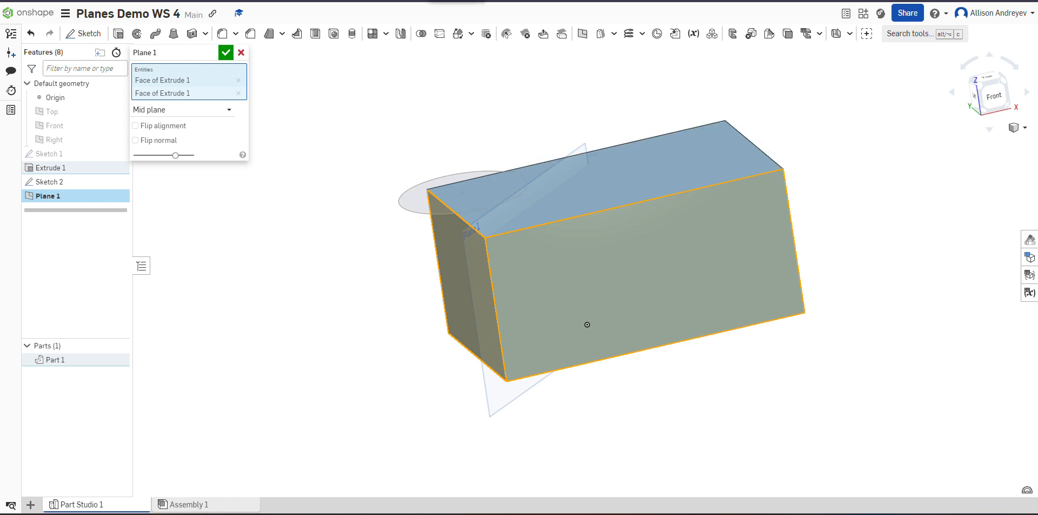
Accept the mid plane between the block's adjacent faces and start another reference plane, reviewing the available plane types.
key("Return")
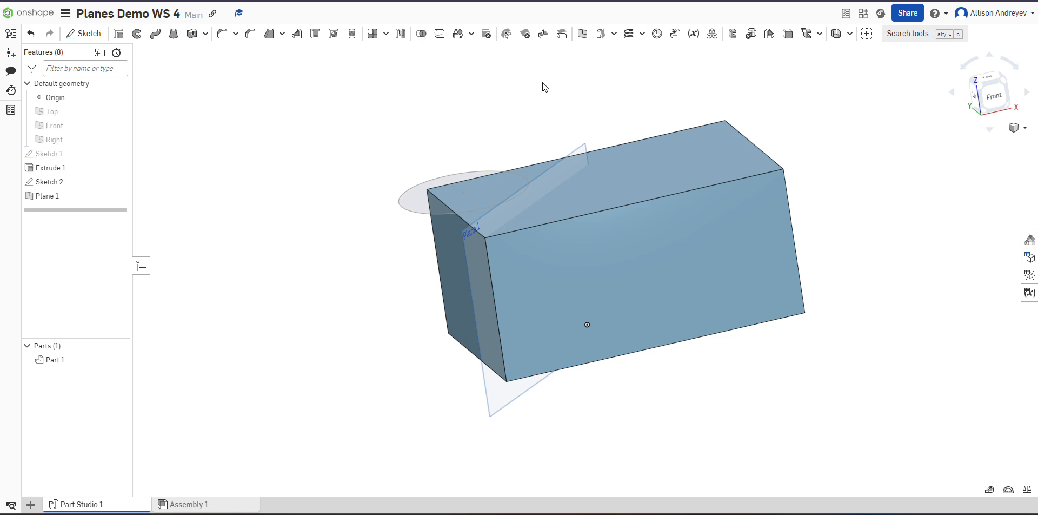
left_click(584, 36)
left_click(206, 92)
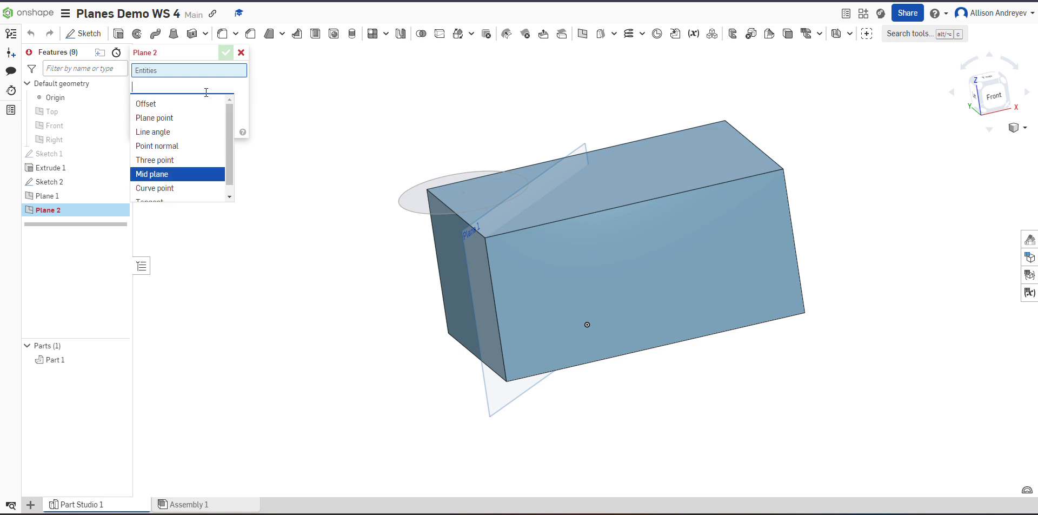
scroll(184, 163, "down", 1)
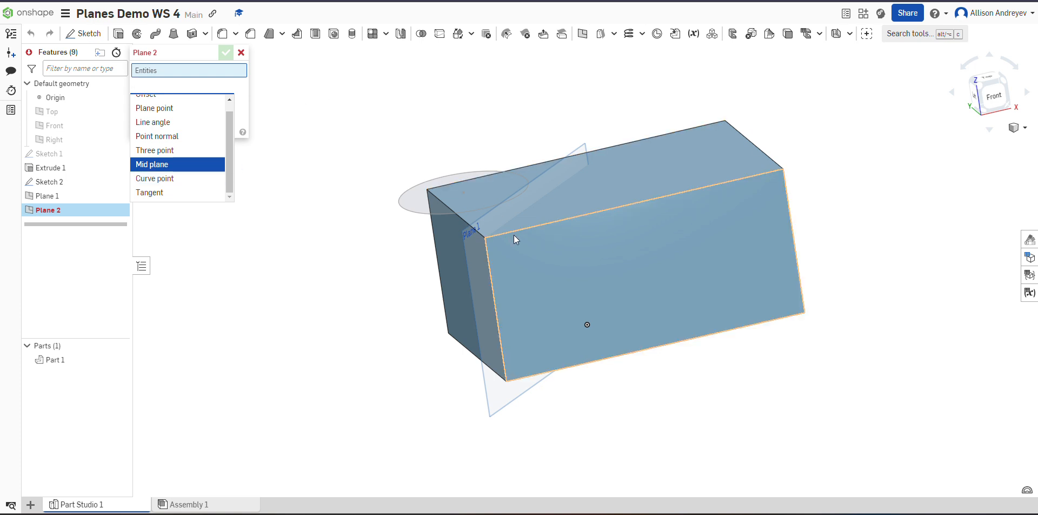
Display the block and its mid plane in the Dimetric view, and open the view options again.
scroll(764, 226, "up", 10)
scroll(764, 225, "down", 8)
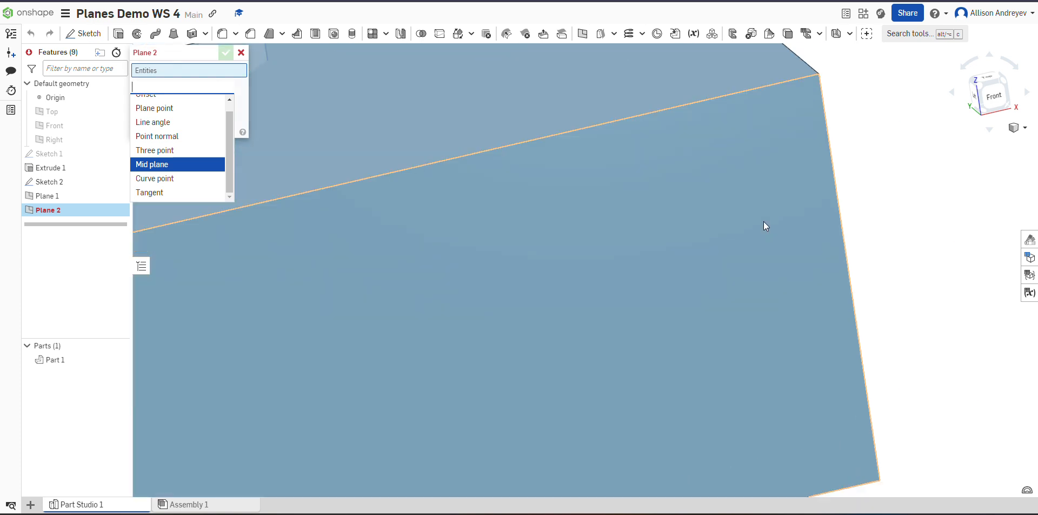
left_click(1011, 127)
left_click(1010, 129)
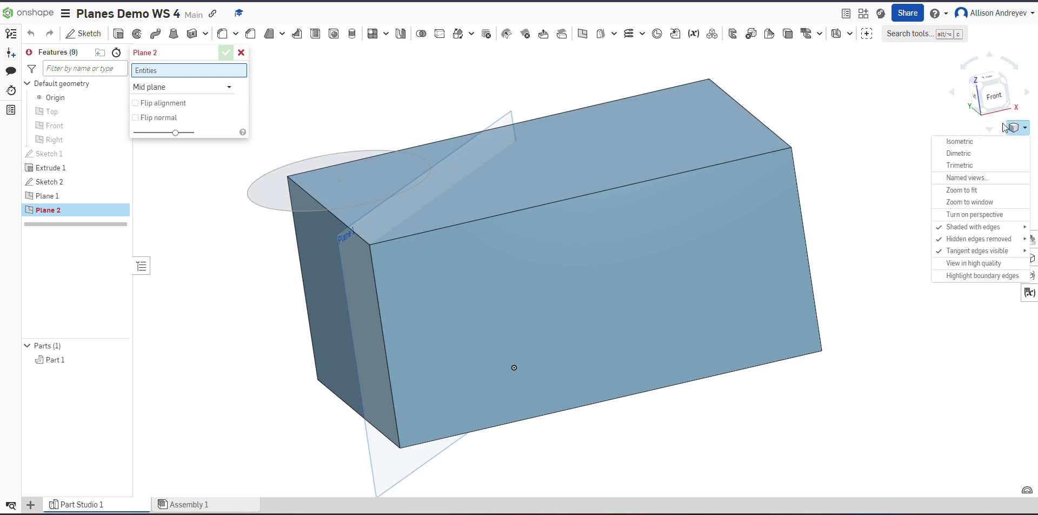
left_click(994, 153)
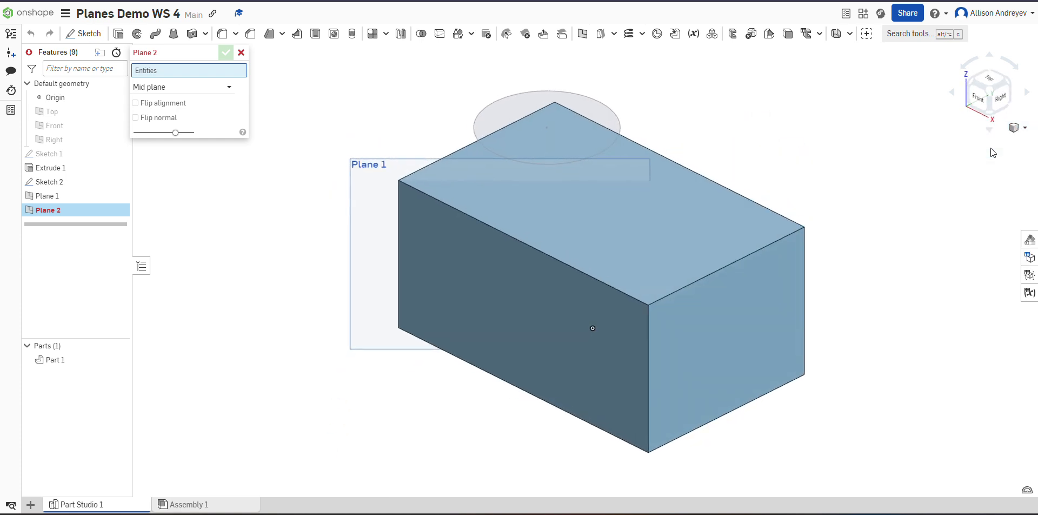
left_click(1026, 128)
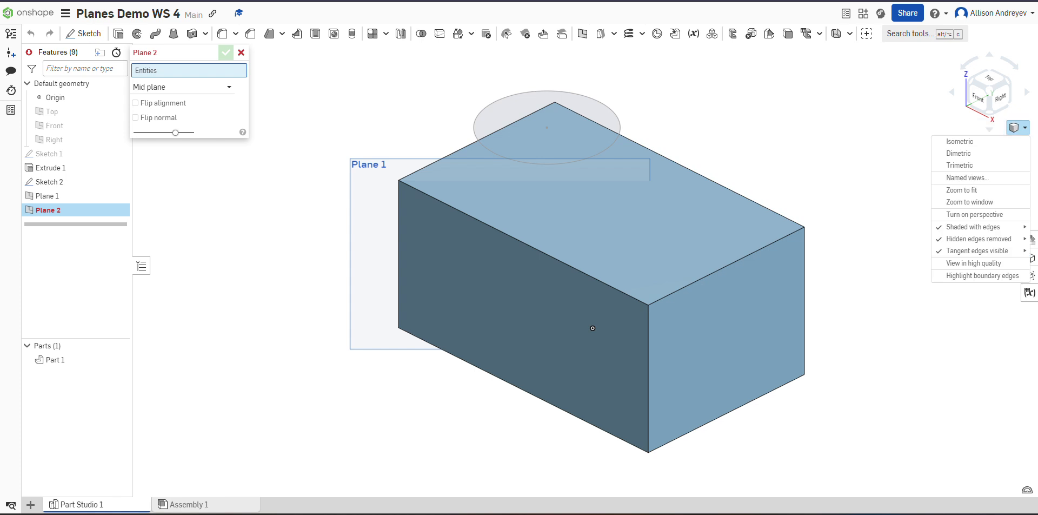